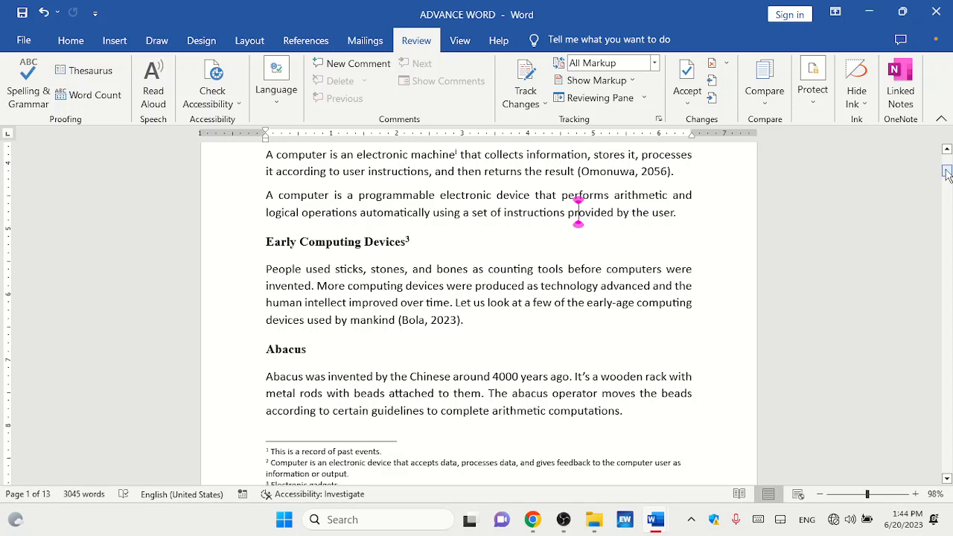
# - Turn on Track Changes for the document
pyautogui.moveTo(947, 173); pyautogui.dragTo(946, 141)
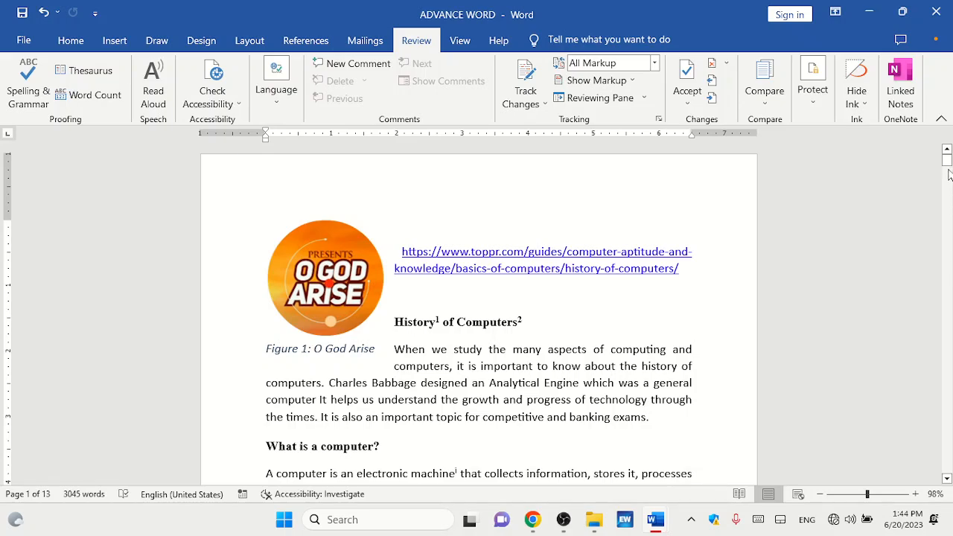
pyautogui.moveTo(947, 168)
pyautogui.mouseDown()
pyautogui.moveTo(946, 178)
pyautogui.moveTo(947, 159)
pyautogui.mouseUp()
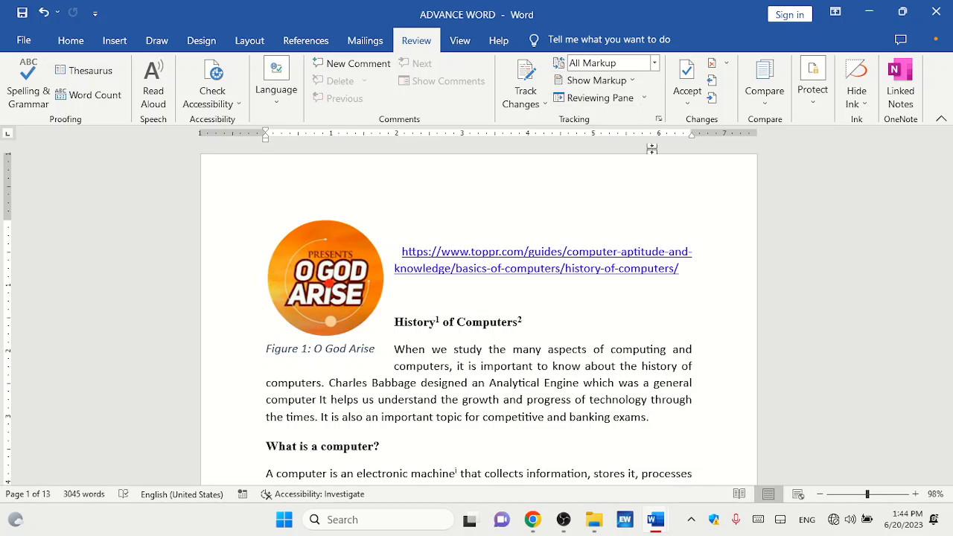
pyautogui.click(525, 83)
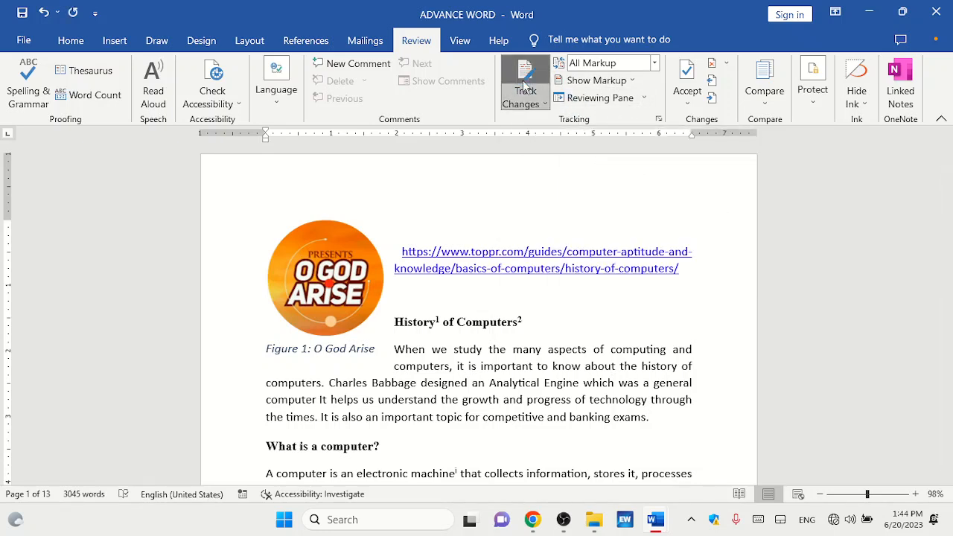
# - Delete the opening clause "When we study the many aspects of computing and computers," under the History of Computers heading
pyautogui.click(536, 327)
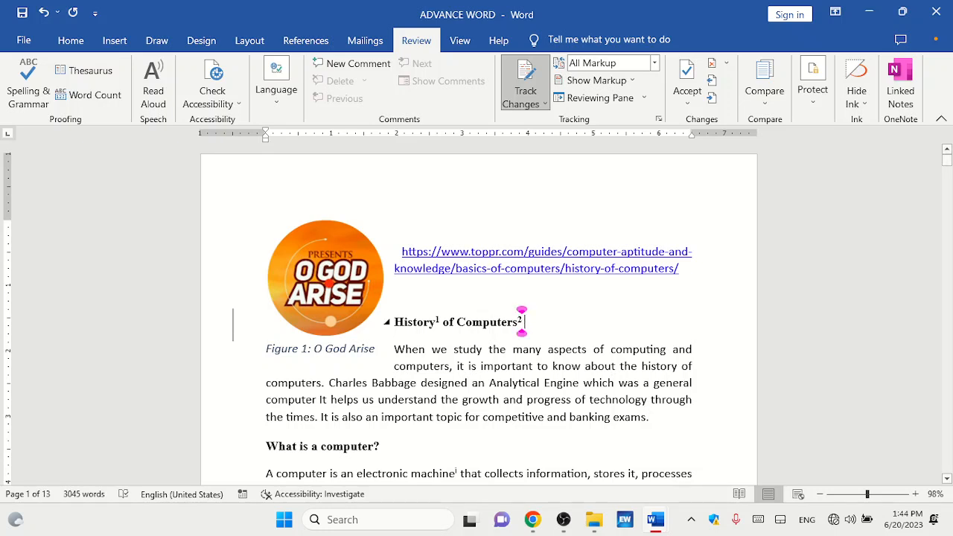
pyautogui.press('BackSpace')
pyautogui.moveTo(391, 347); pyautogui.dragTo(458, 372)
pyautogui.press('Delete')
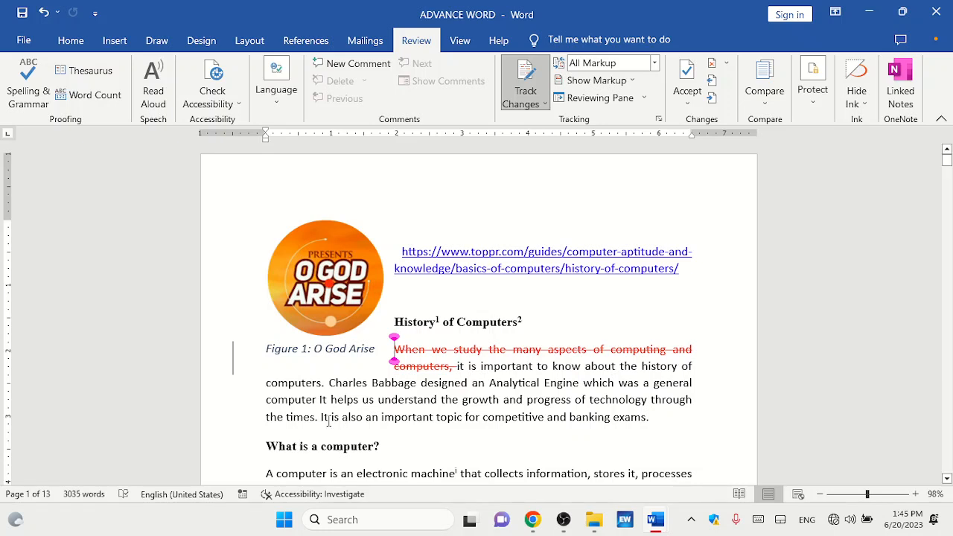
# - Insert the text "This is good" after the heading "What is a computer?"
pyautogui.click(383, 447)
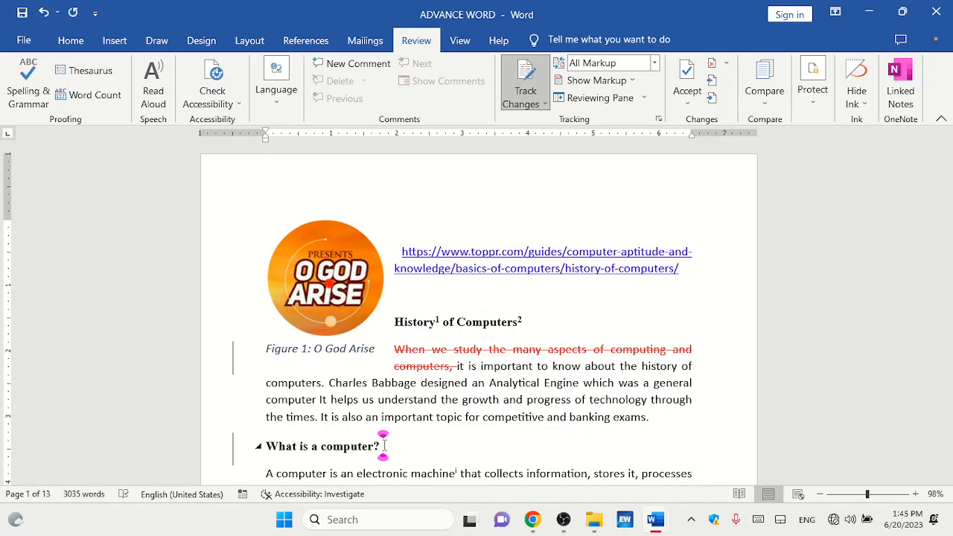
pyautogui.write('This is good')
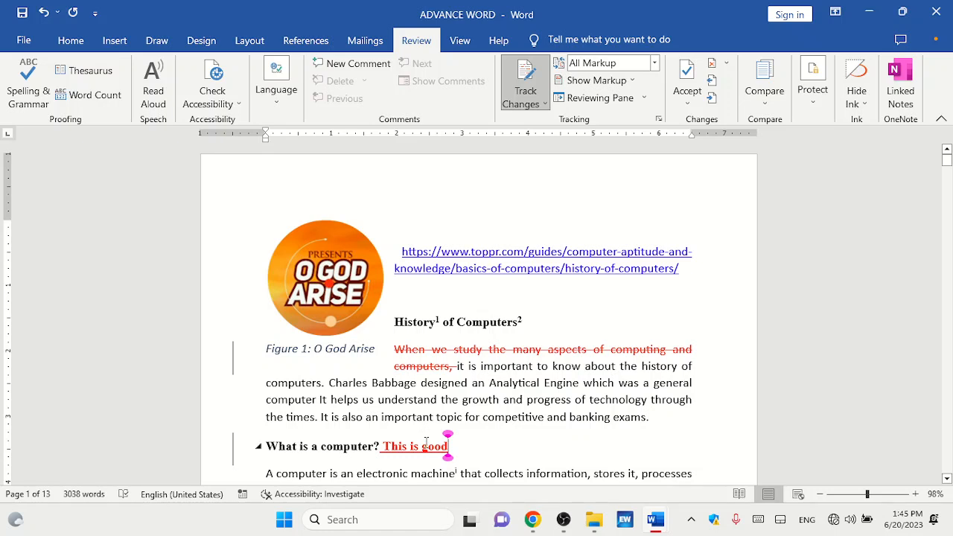
pyautogui.moveTo(427, 443)
pyautogui.moveTo(417, 469)
# - Delete the Abacus paragraph's text from "the Chinese around 4000 years ago" through "to complete arithmetic"
pyautogui.moveTo(947, 162); pyautogui.dragTo(947, 175)
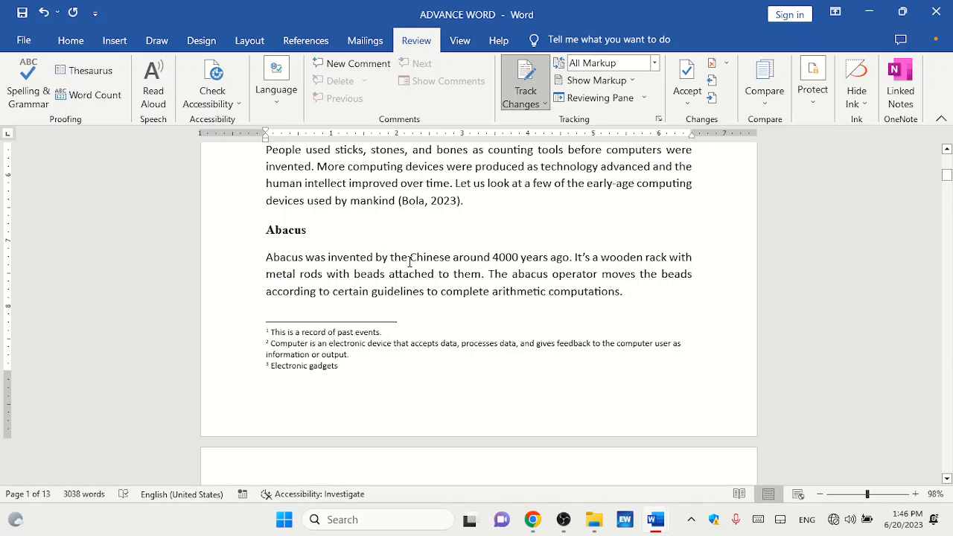
pyautogui.moveTo(410, 262); pyautogui.dragTo(510, 290)
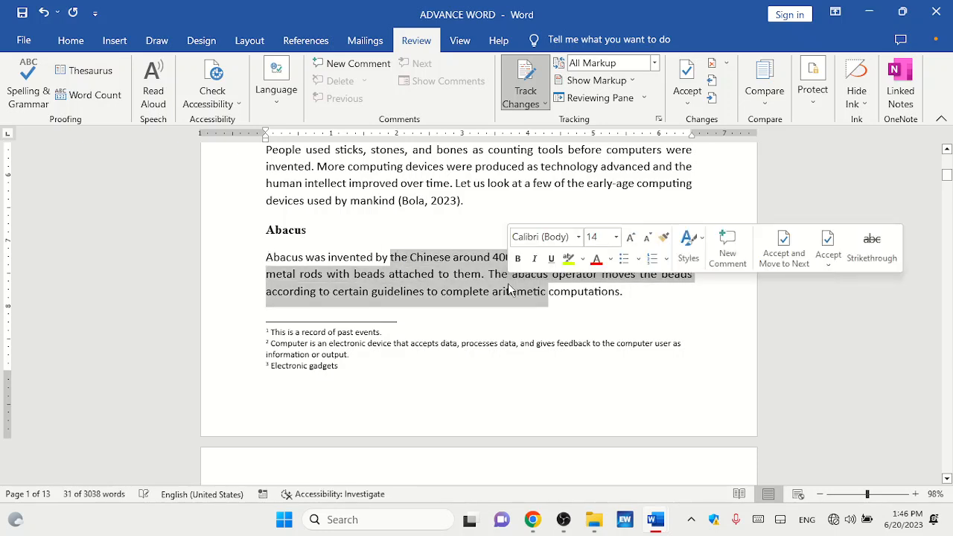
pyautogui.press('Delete')
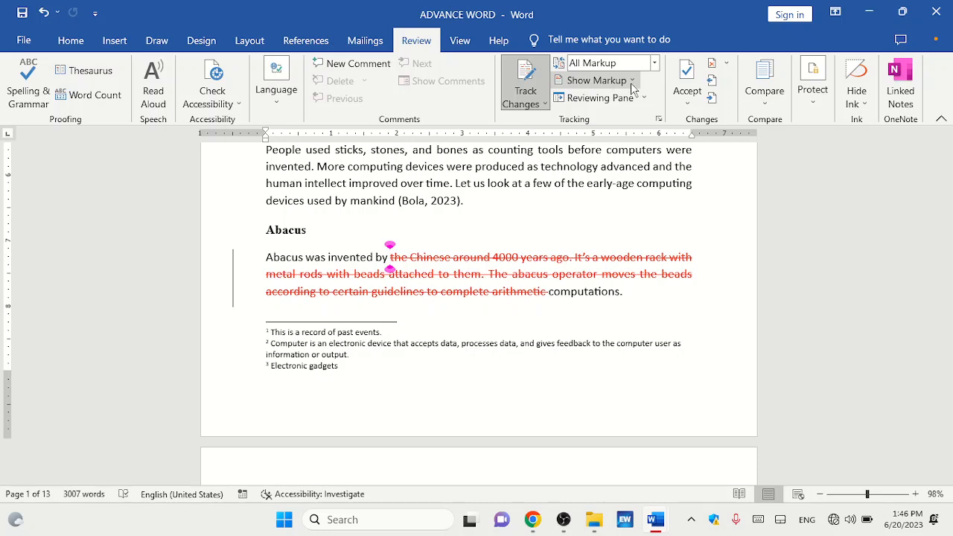
# - Examine the markup view choices, the Reviewing Pane layouts and the Track Changes Options settings
pyautogui.click(654, 64)
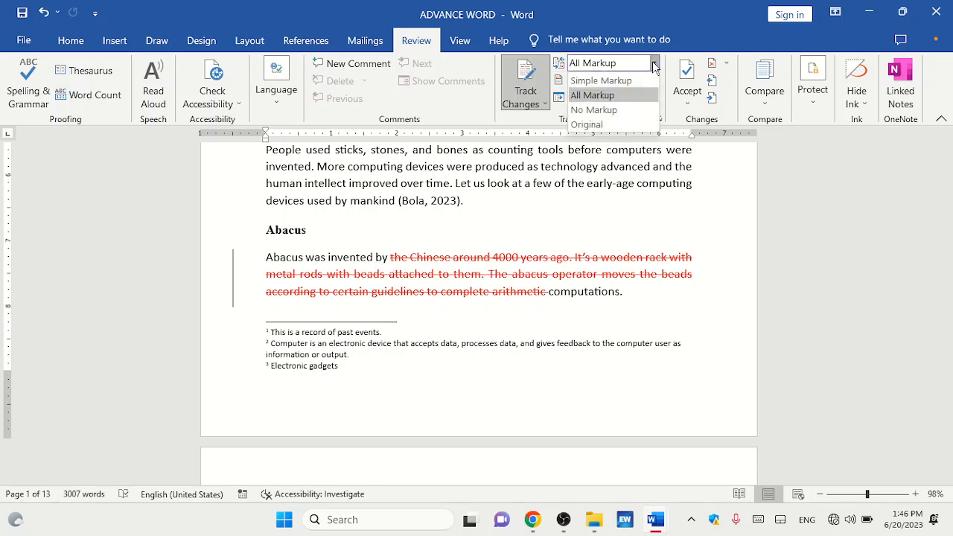
pyautogui.click(654, 64)
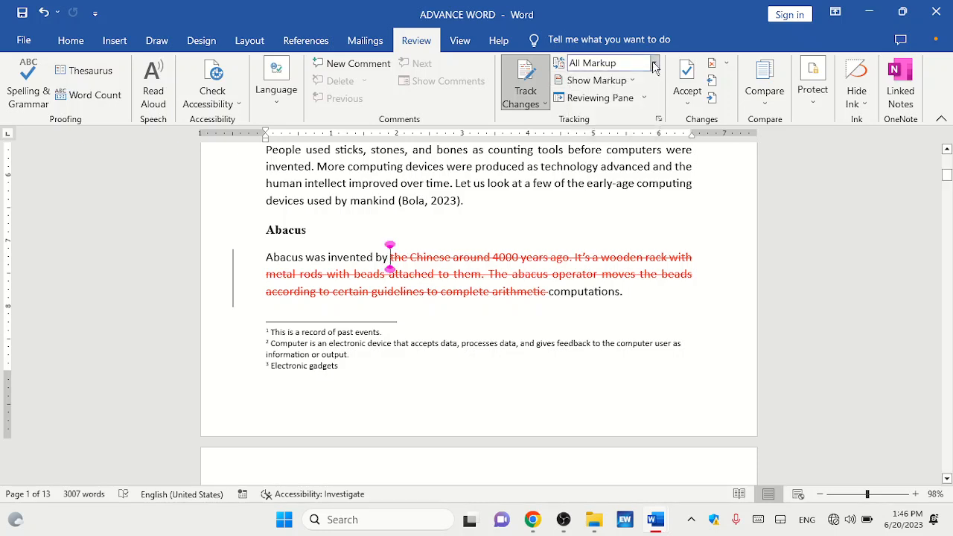
pyautogui.click(644, 99)
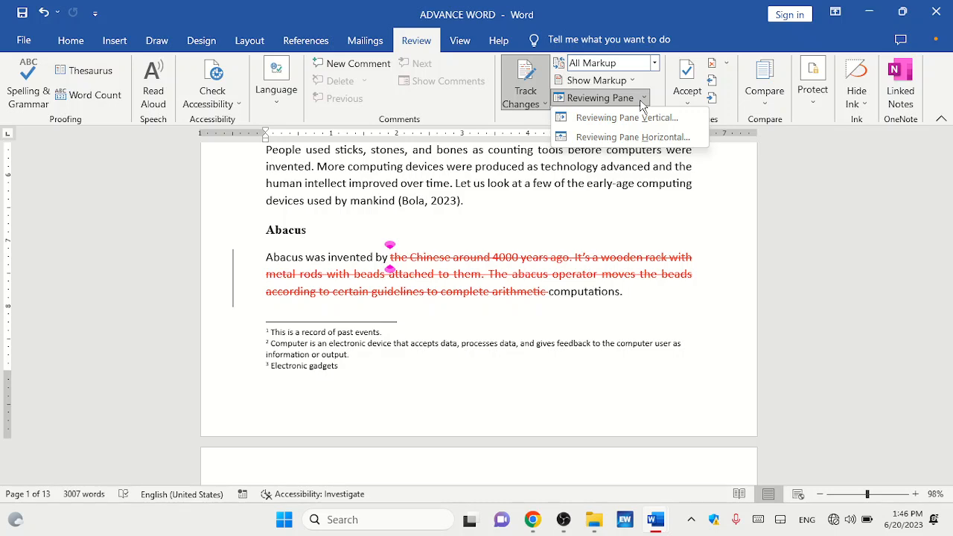
pyautogui.click(726, 218)
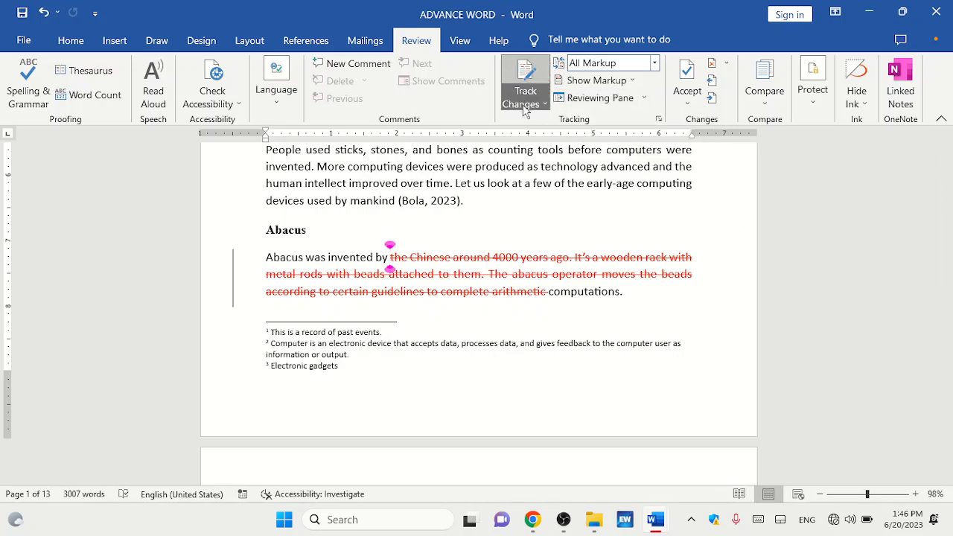
pyautogui.click(659, 119)
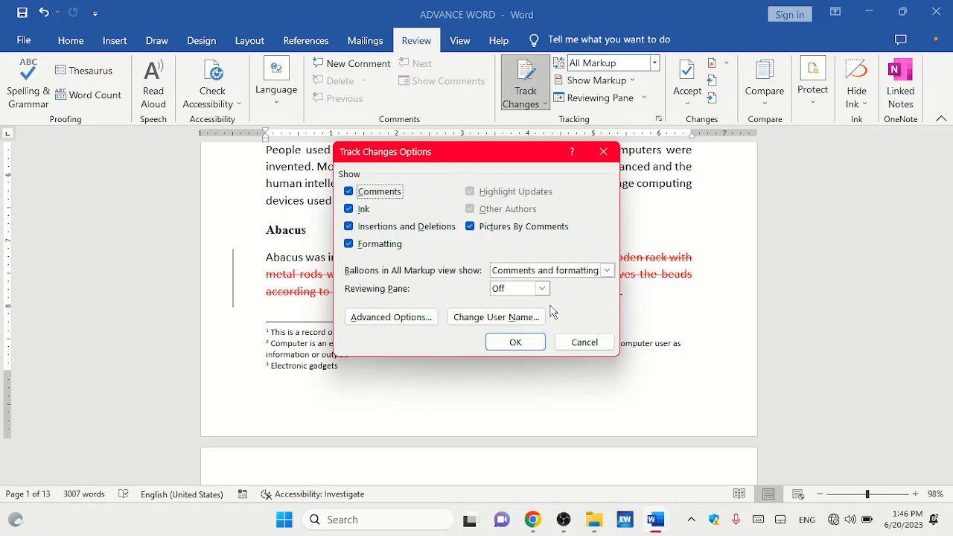
pyautogui.click(535, 347)
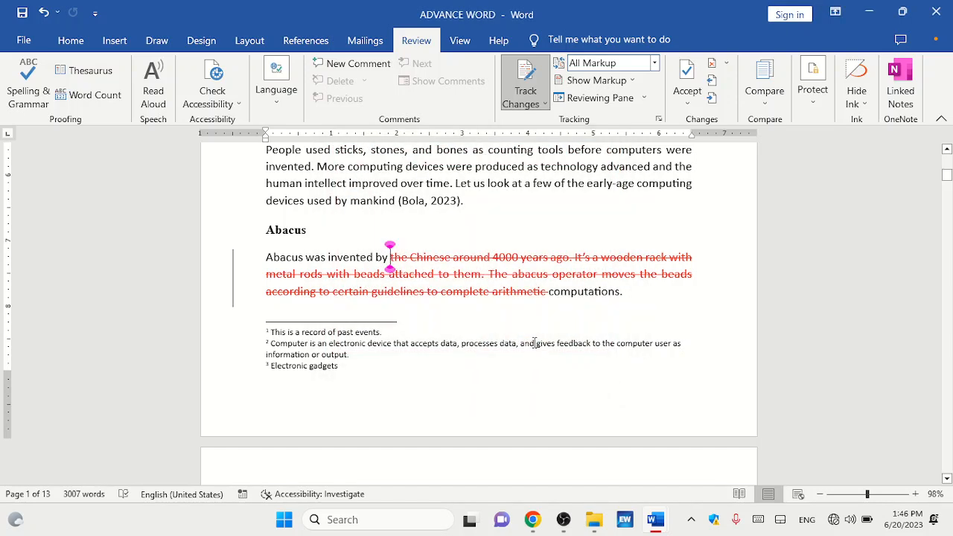
# - Browse the tracked changes back to the deleted opening clause under History of Computers and accept that deletion
pyautogui.click(566, 215)
pyautogui.moveTo(947, 176); pyautogui.dragTo(947, 158)
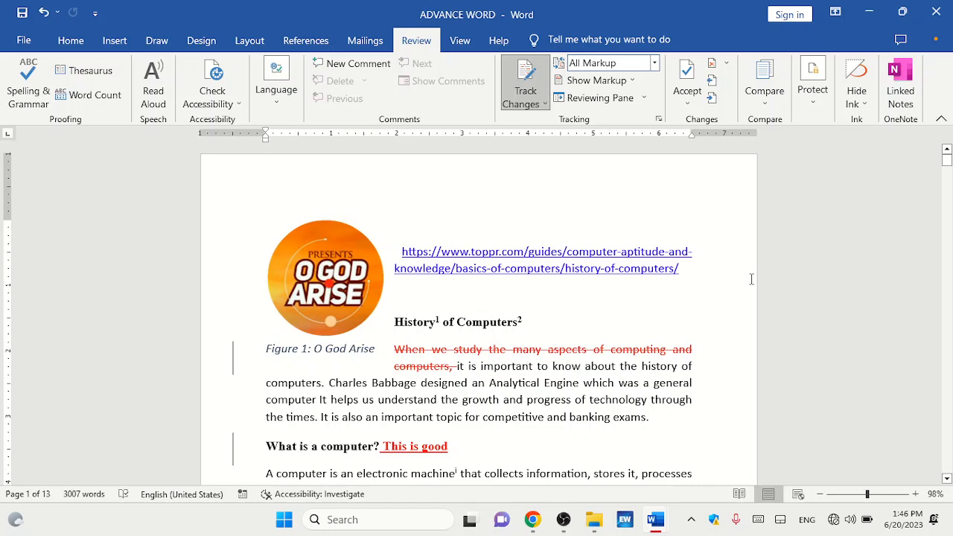
pyautogui.click(559, 348)
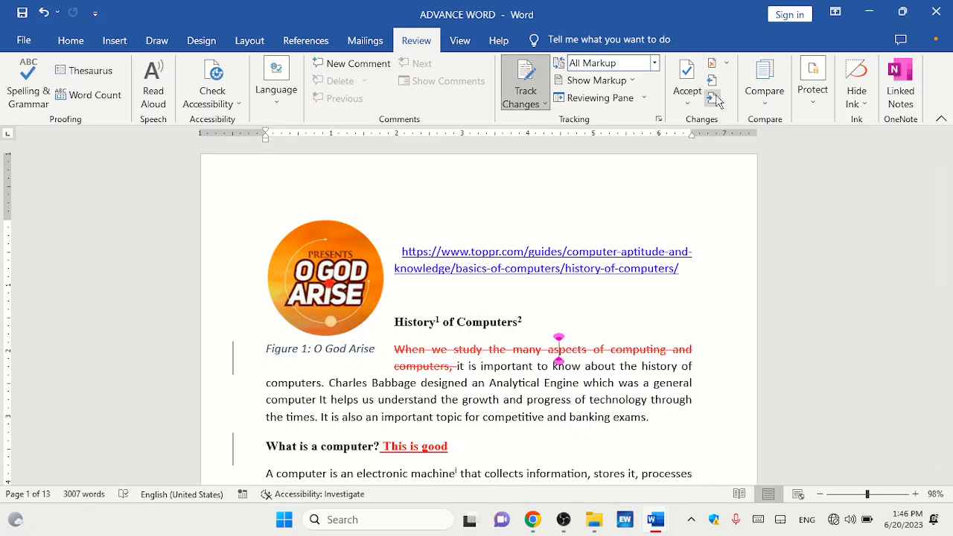
pyautogui.click(712, 98)
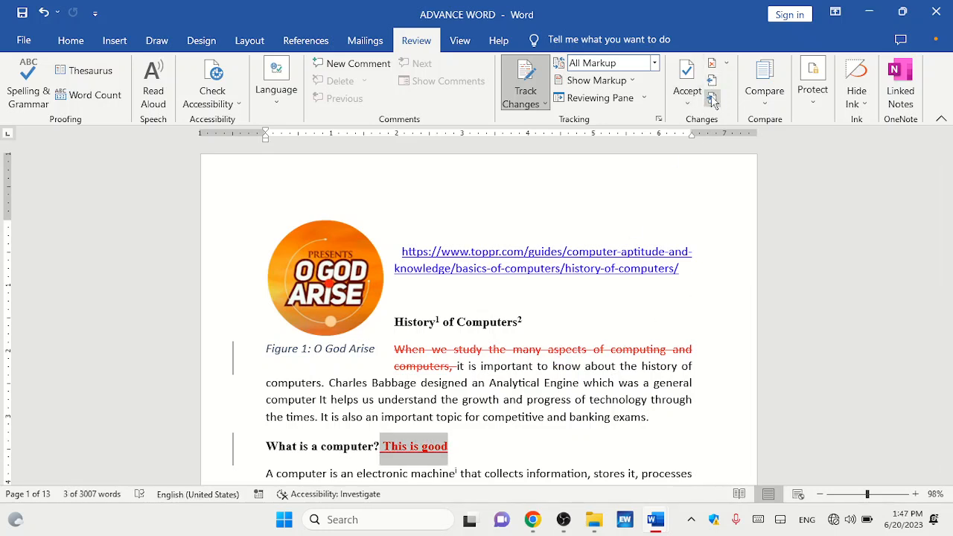
pyautogui.click(712, 81)
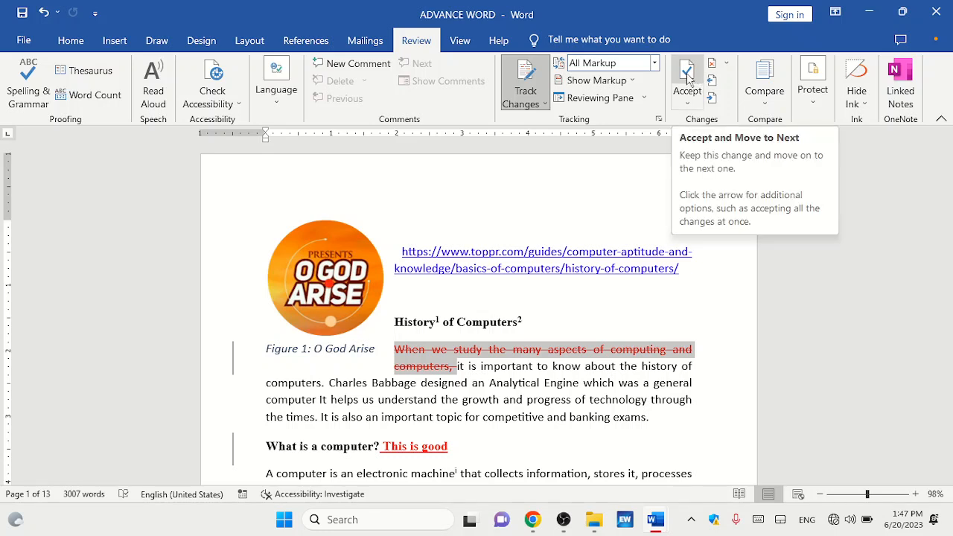
pyautogui.click(688, 76)
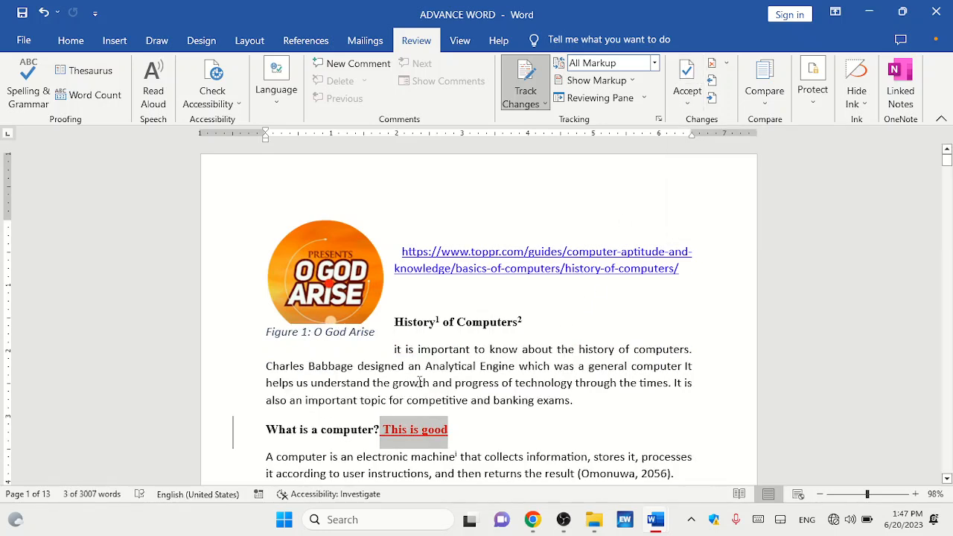
# - Reject the tracked insertion "This is good" and the tracked deletion in the Abacus paragraph
pyautogui.click(711, 67)
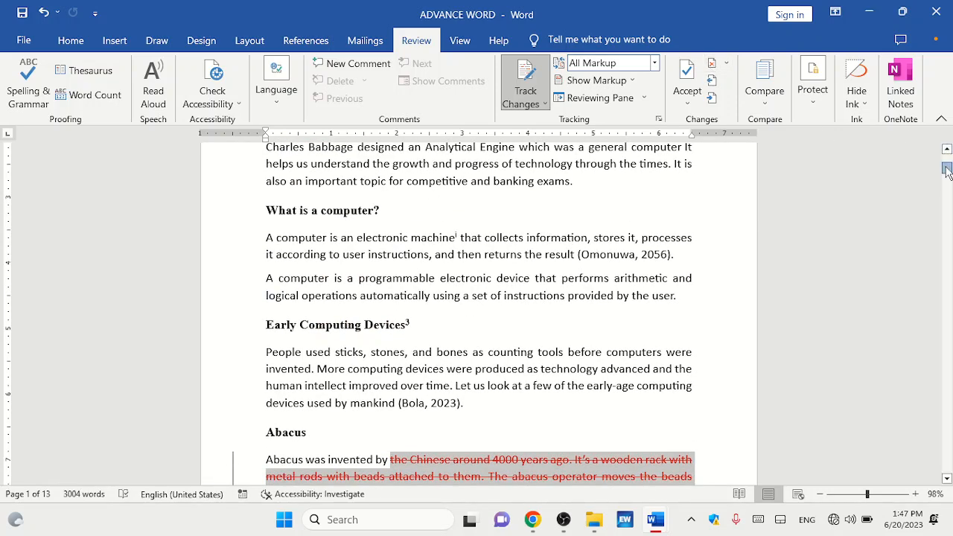
pyautogui.moveTo(947, 169); pyautogui.dragTo(947, 172)
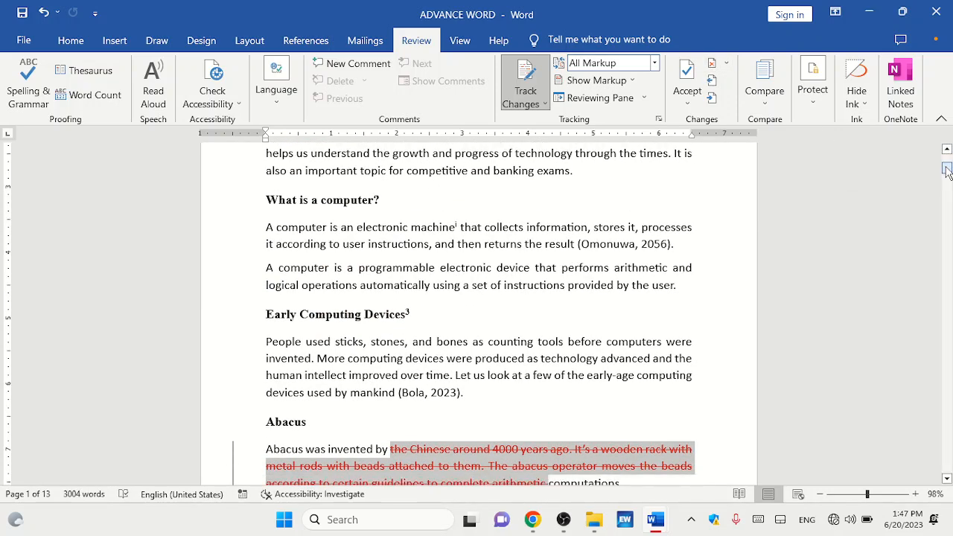
pyautogui.click(947, 477)
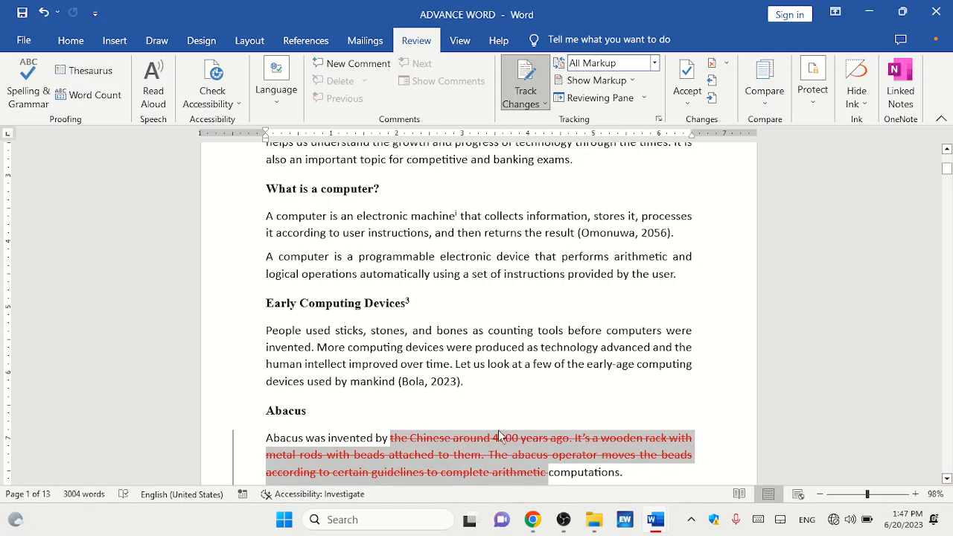
pyautogui.click(711, 67)
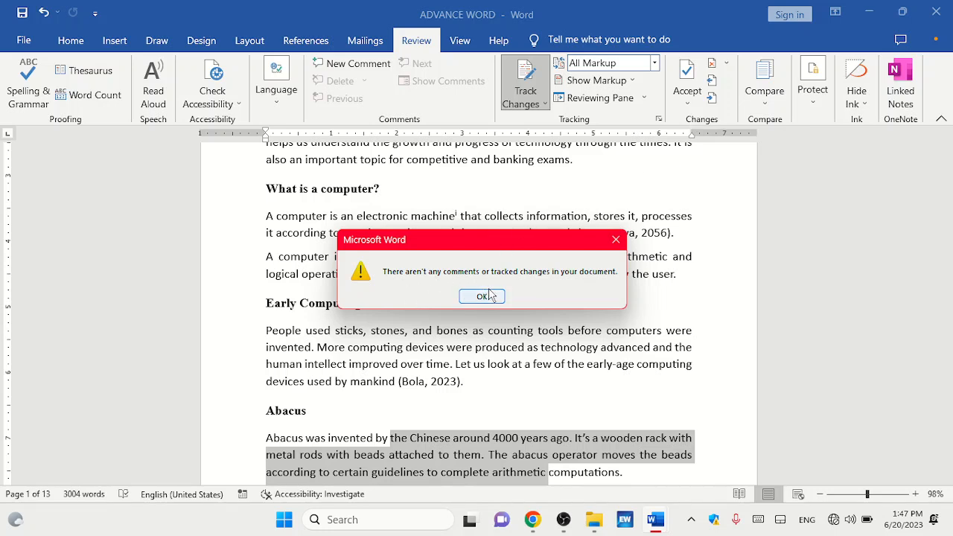
pyautogui.click(482, 297)
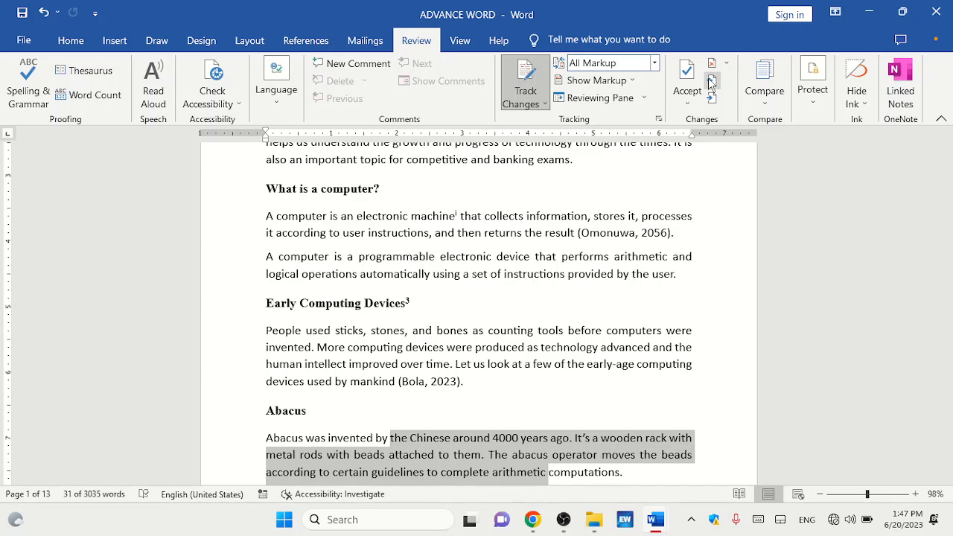
# - Undo the last rejection and accept the tracked deletion in the Abacus paragraph instead
pyautogui.press('Delete')
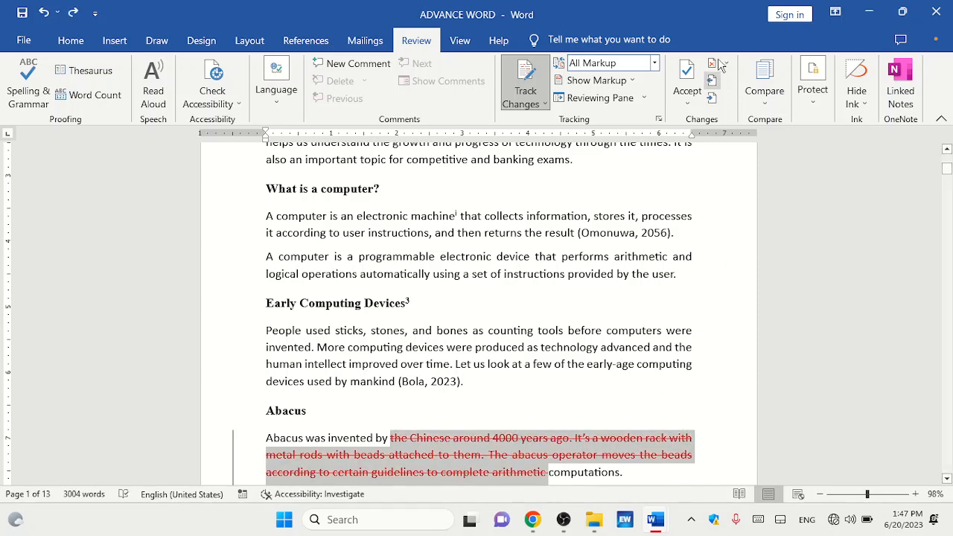
pyautogui.click(693, 90)
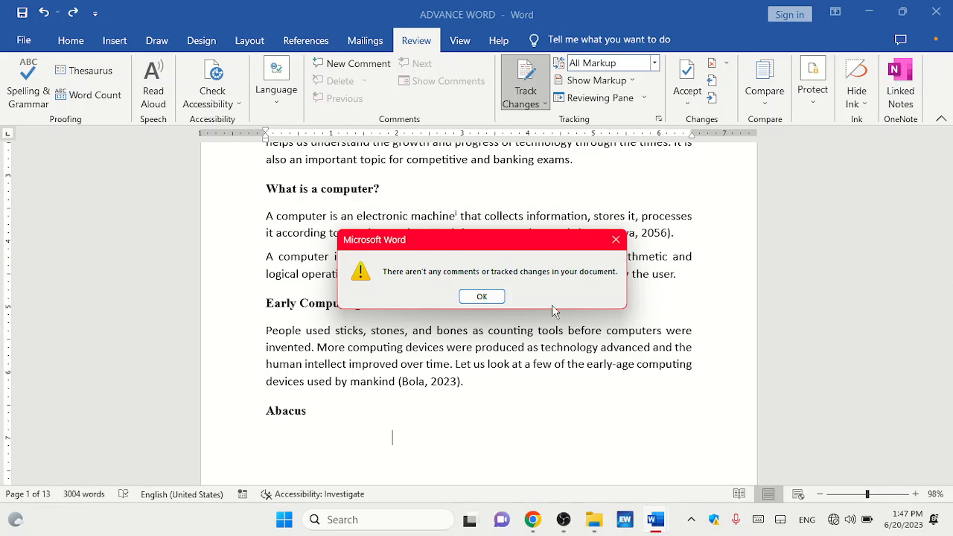
pyautogui.click(485, 296)
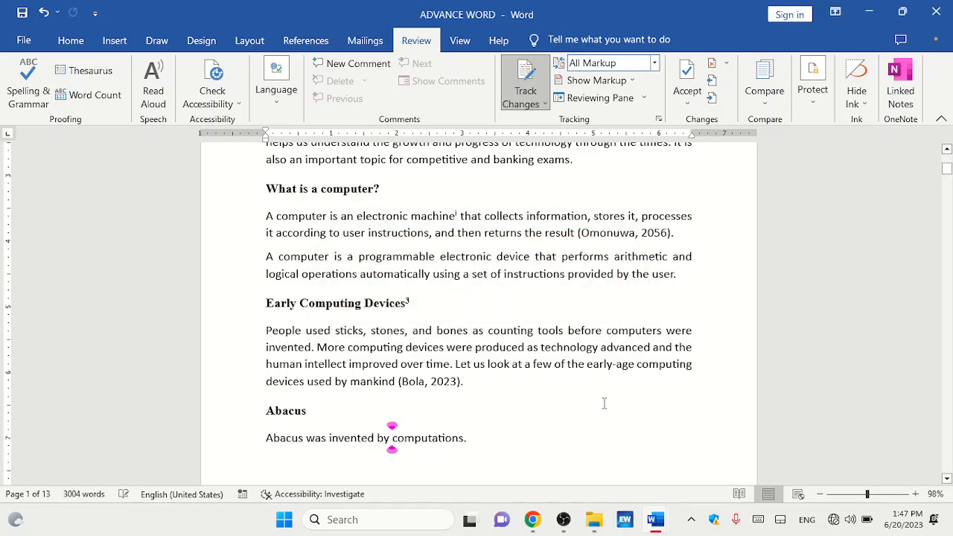
# - Undo the acceptance of the Abacus deletion and accept the same tracked deletion once more
pyautogui.hotkey('ctrl', 'z')
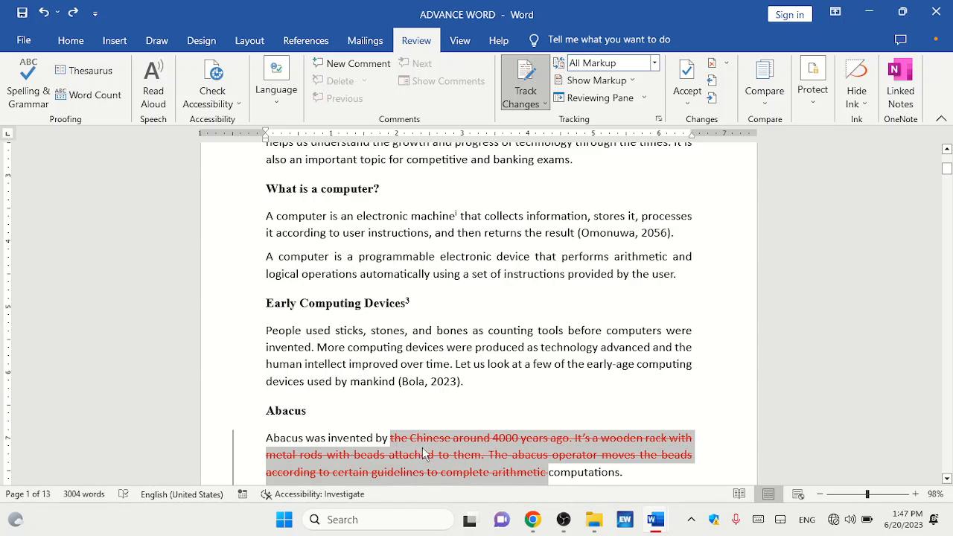
pyautogui.moveTo(441, 453)
pyautogui.click(688, 75)
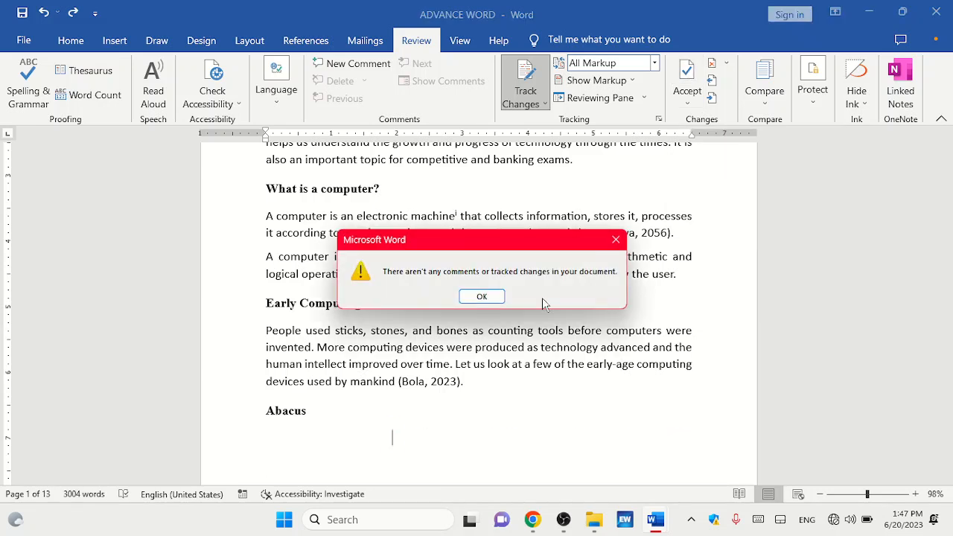
pyautogui.click(482, 296)
# - Undo the acceptance again and reject the tracked deletion in the Abacus paragraph to restore its text
pyautogui.hotkey('ctrl', 'z')
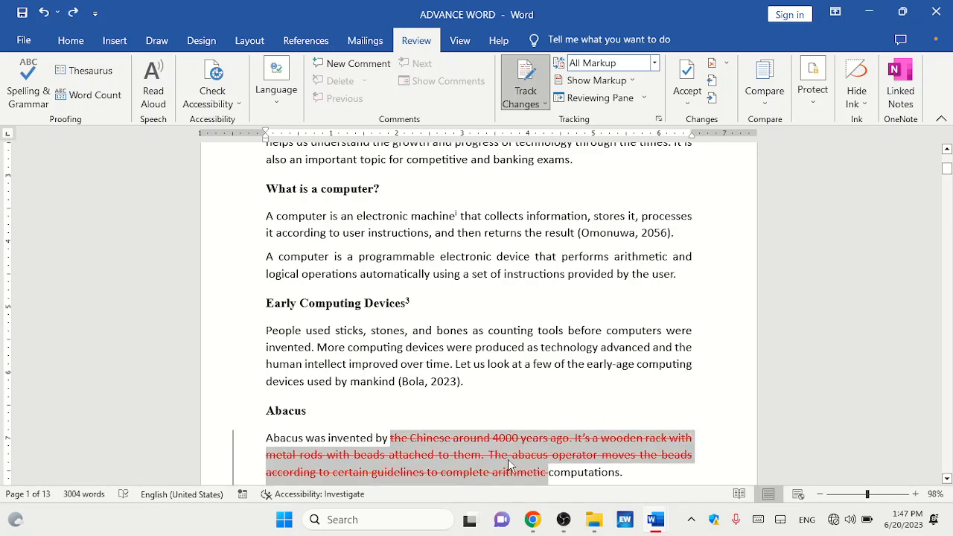
pyautogui.moveTo(503, 475)
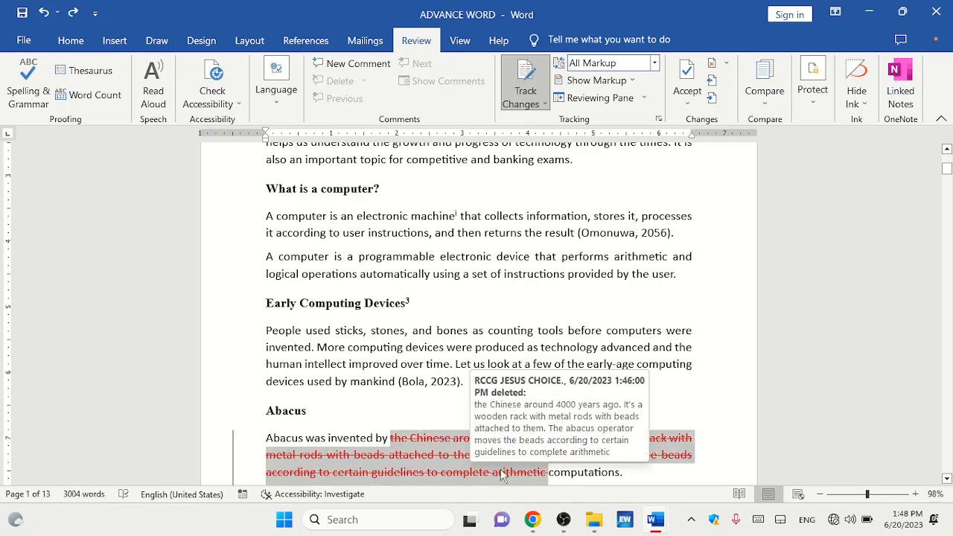
pyautogui.click(711, 65)
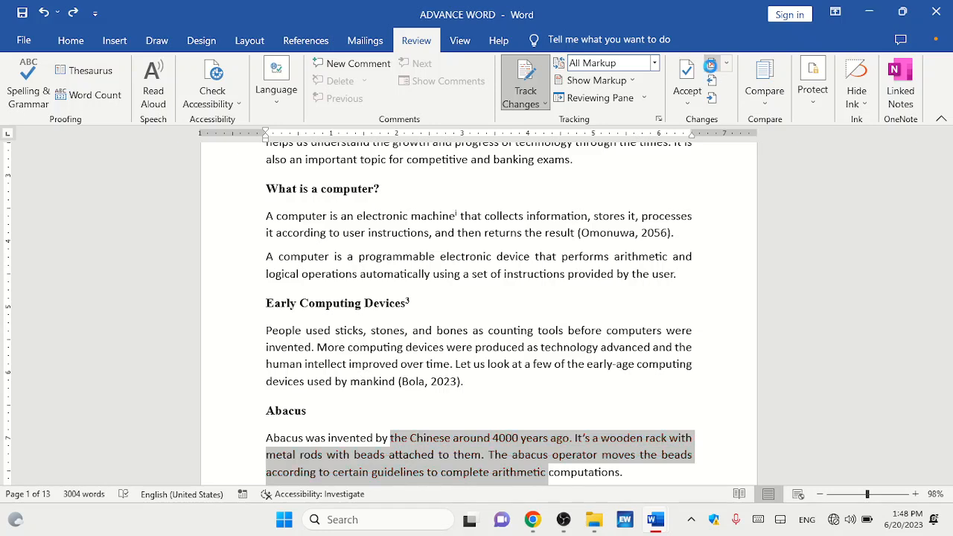
pyautogui.click(484, 297)
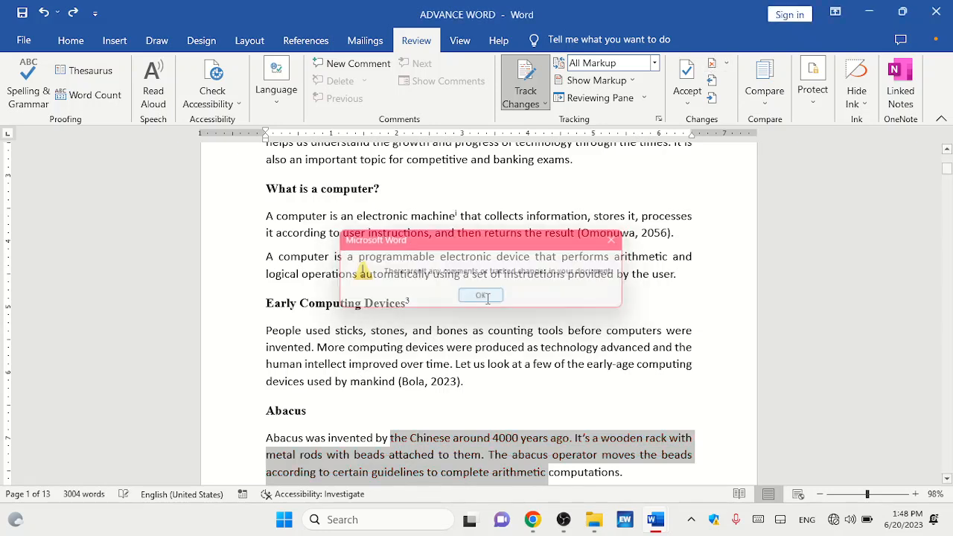
# - Check the document for a next and a previous tracked change
pyautogui.click(946, 481)
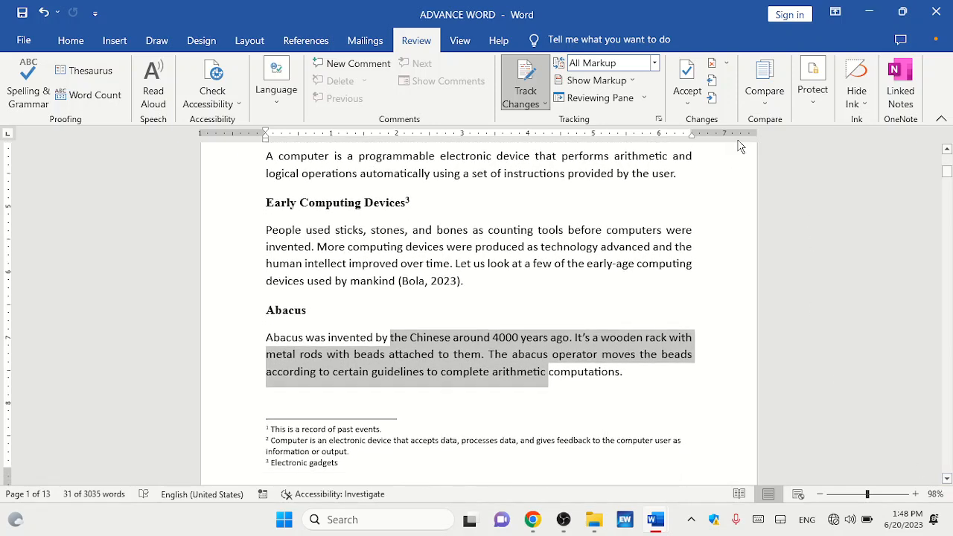
pyautogui.click(714, 98)
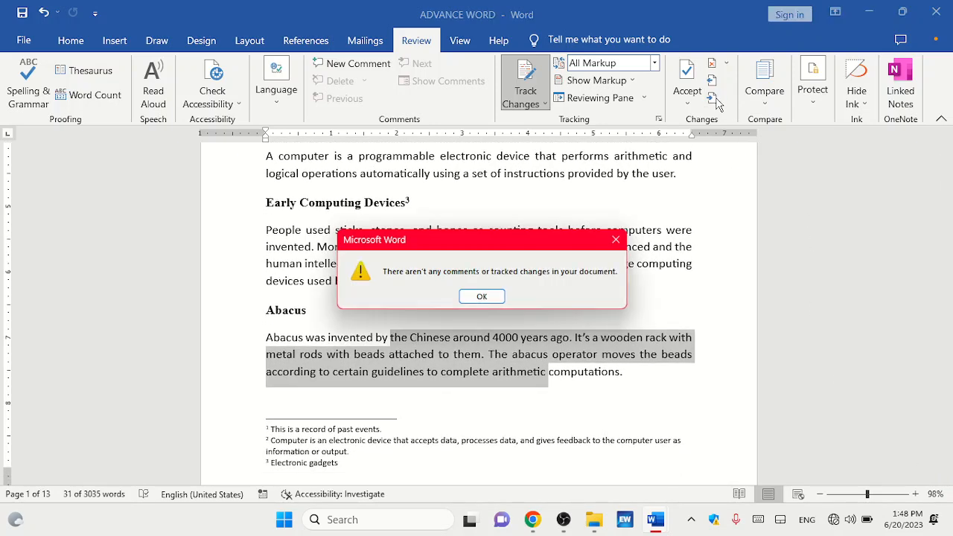
pyautogui.click(481, 297)
pyautogui.click(714, 83)
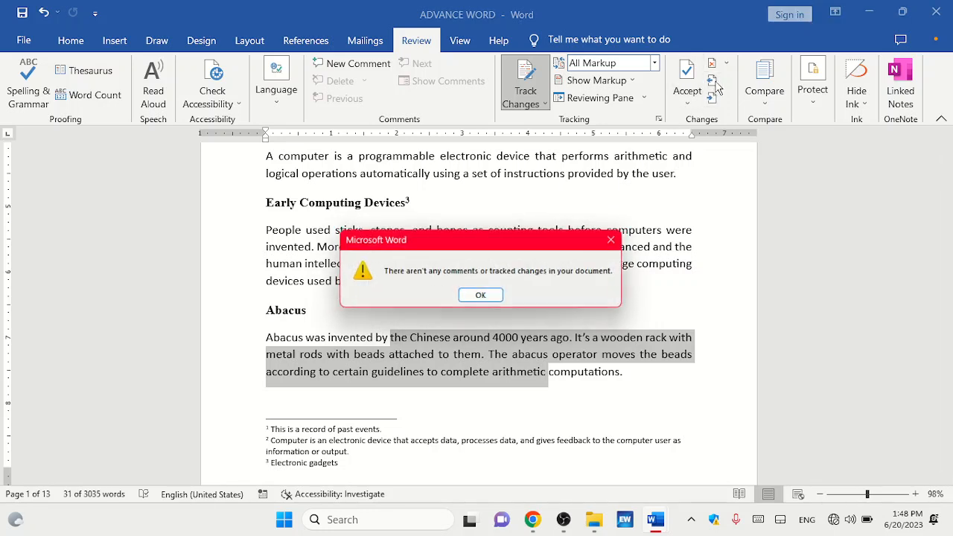
pyautogui.click(482, 296)
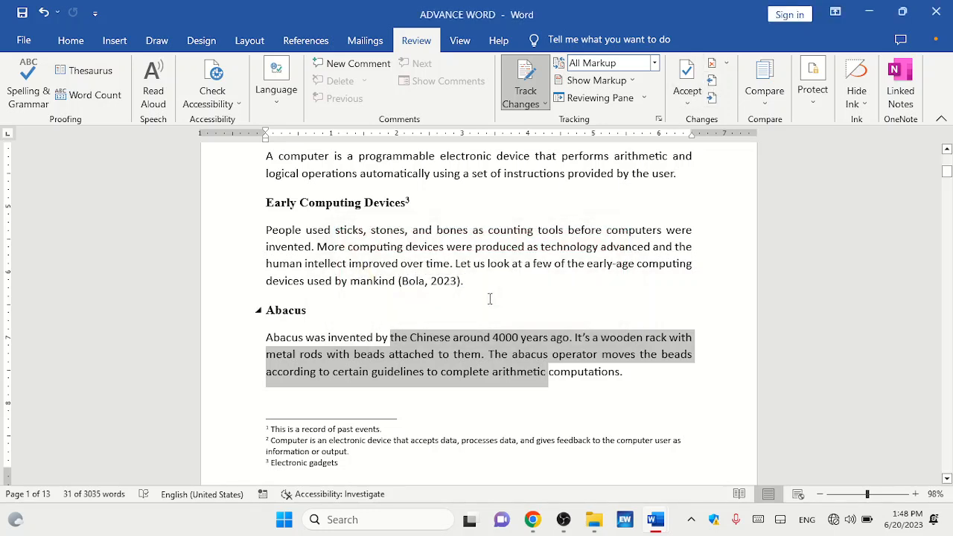
# - Delete the whole paragraph beneath the "History of Computers" heading as a tracked change
pyautogui.moveTo(947, 172); pyautogui.dragTo(948, 156)
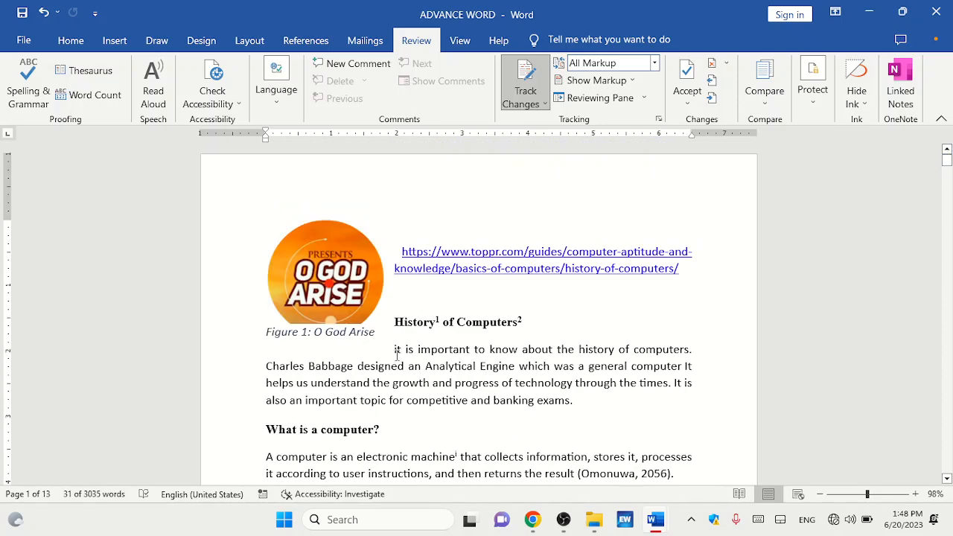
pyautogui.moveTo(392, 351); pyautogui.dragTo(576, 408)
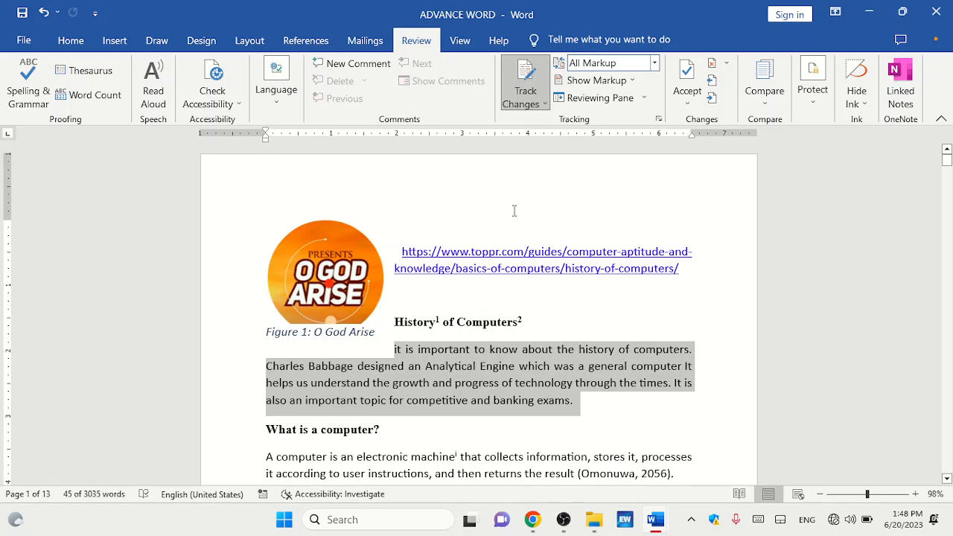
pyautogui.press('Delete')
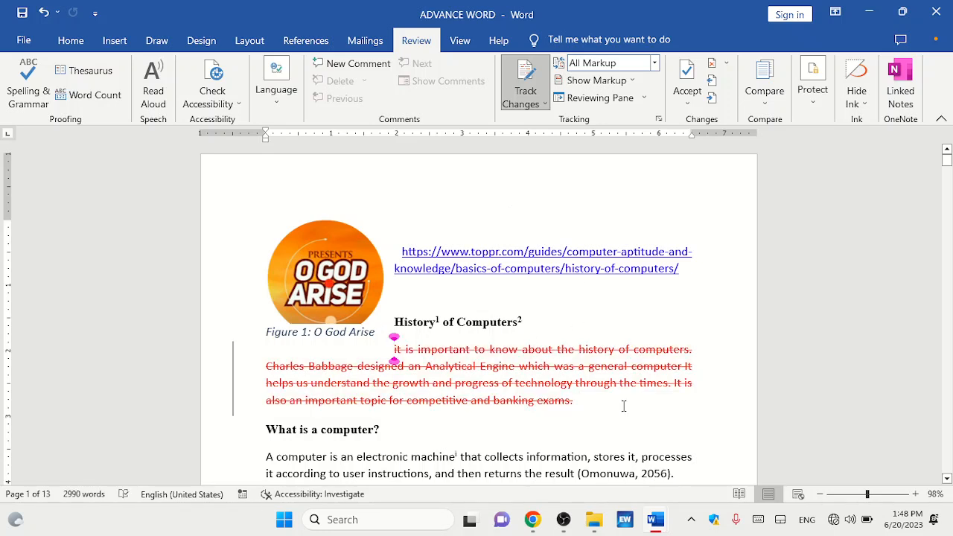
pyautogui.click(623, 406)
# - Add the tracked text "This is where I want to add my text." after the heading "What is a computer?"
pyautogui.moveTo(947, 479); pyautogui.dragTo(946, 479)
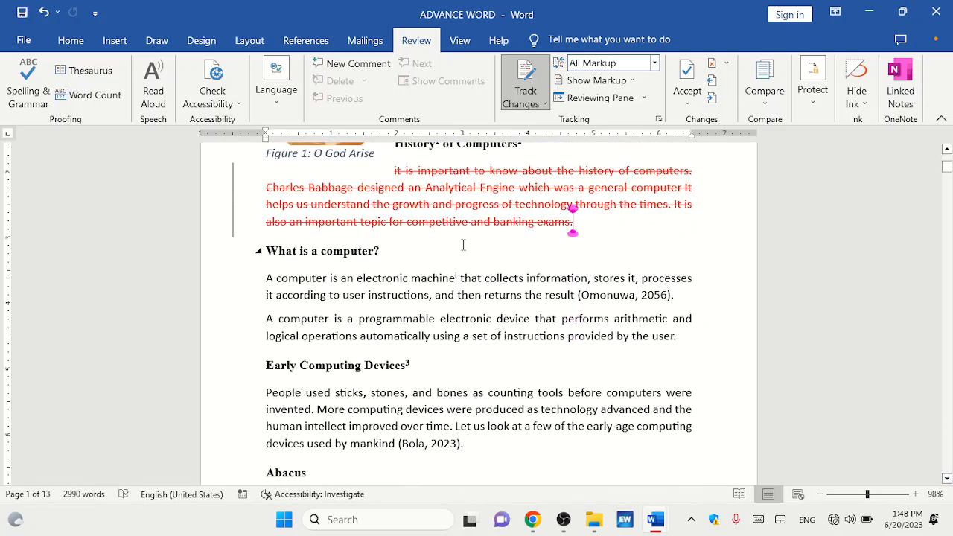
pyautogui.click(404, 256)
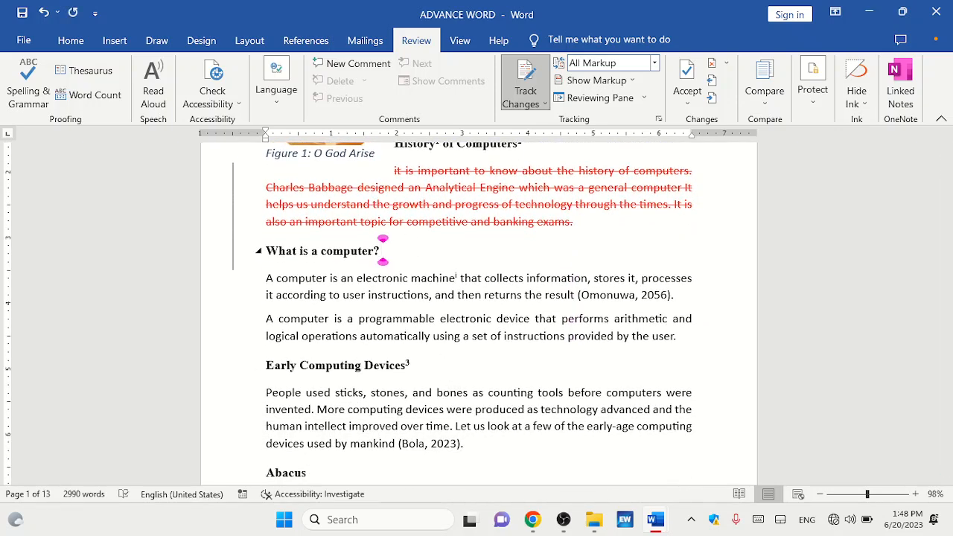
pyautogui.write('This is')
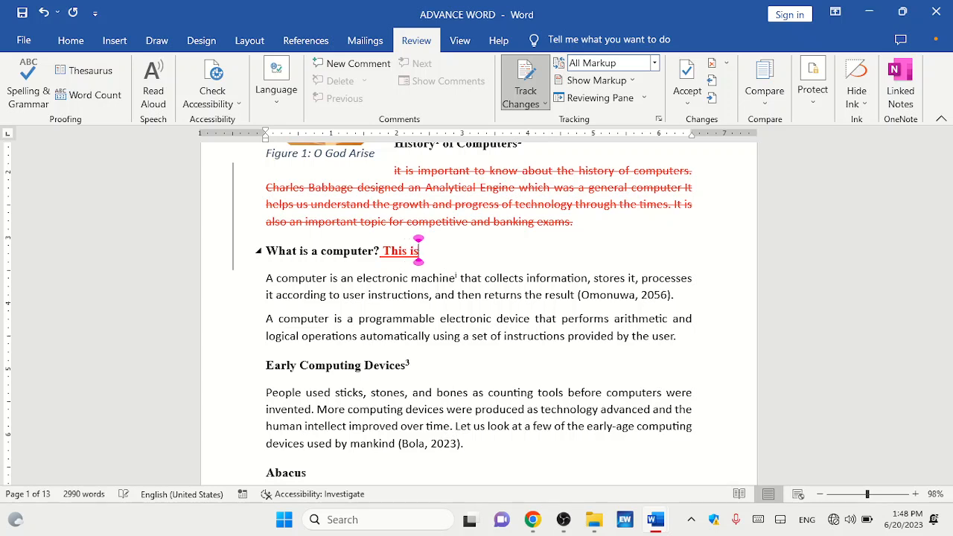
pyautogui.write(' where I')
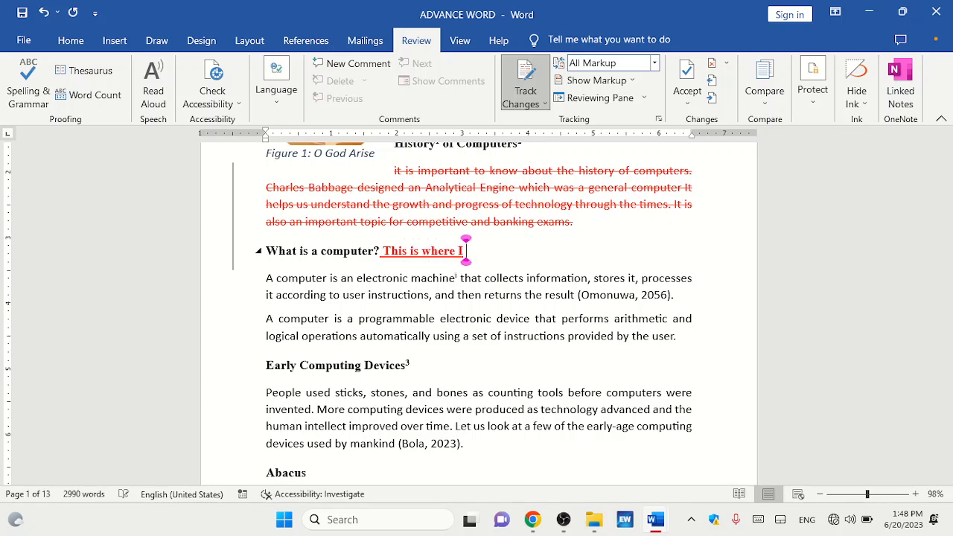
pyautogui.write(' want to add')
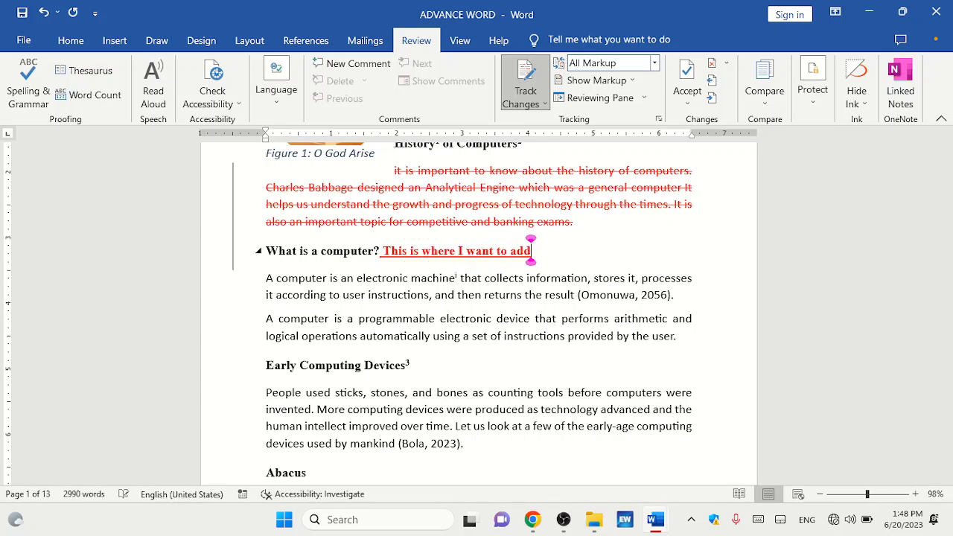
pyautogui.write(' my te')
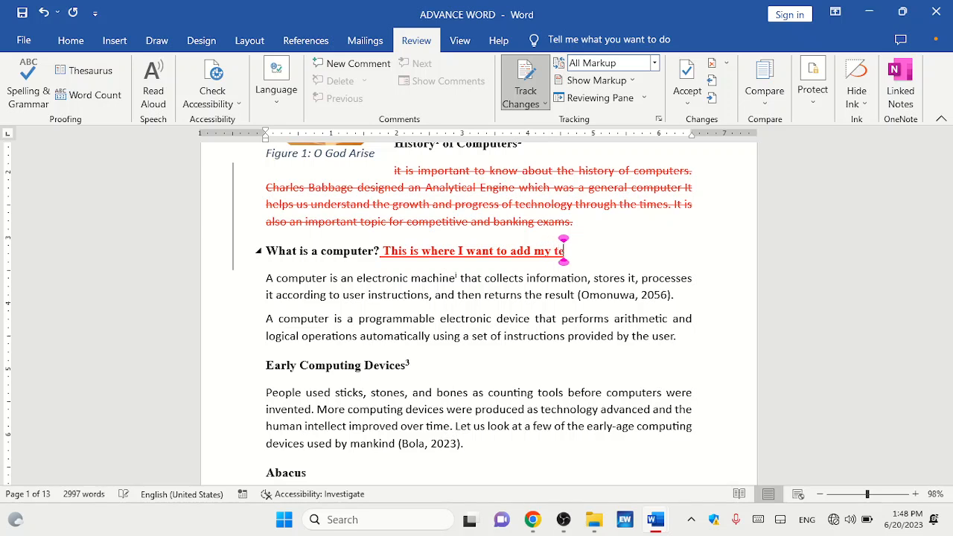
pyautogui.write('xt.')
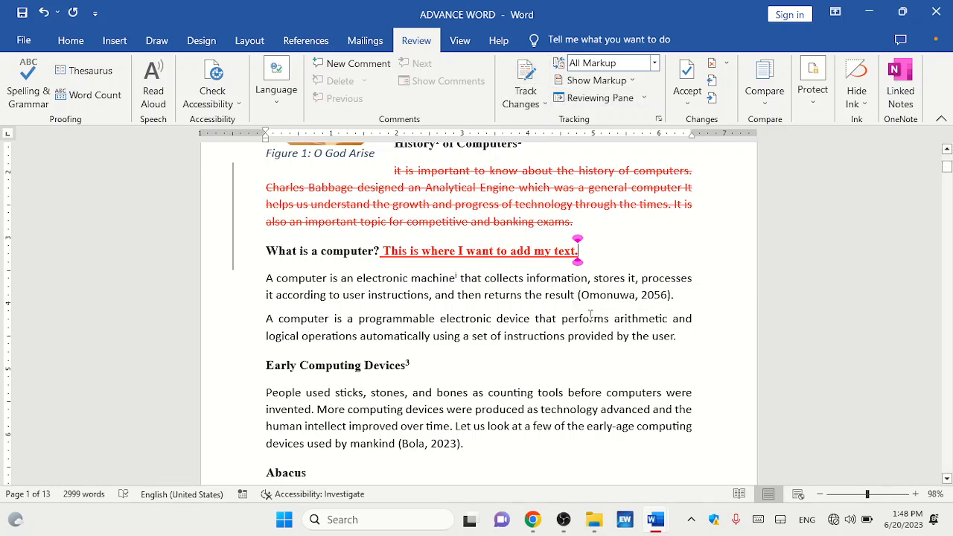
# - Delete "a set of instructions" from the programmable device sentence with change tracking off, and undo the deletion
pyautogui.click(578, 347)
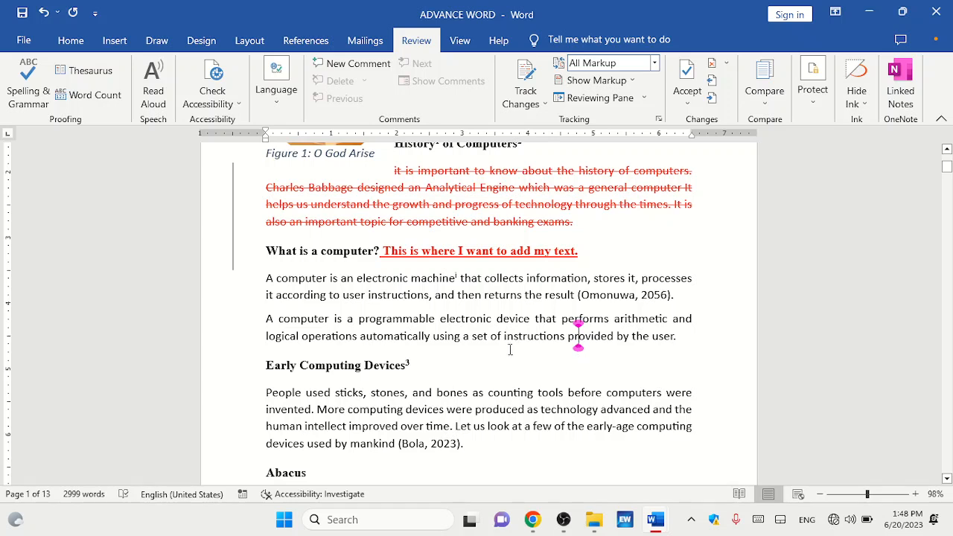
pyautogui.moveTo(502, 336); pyautogui.dragTo(496, 251)
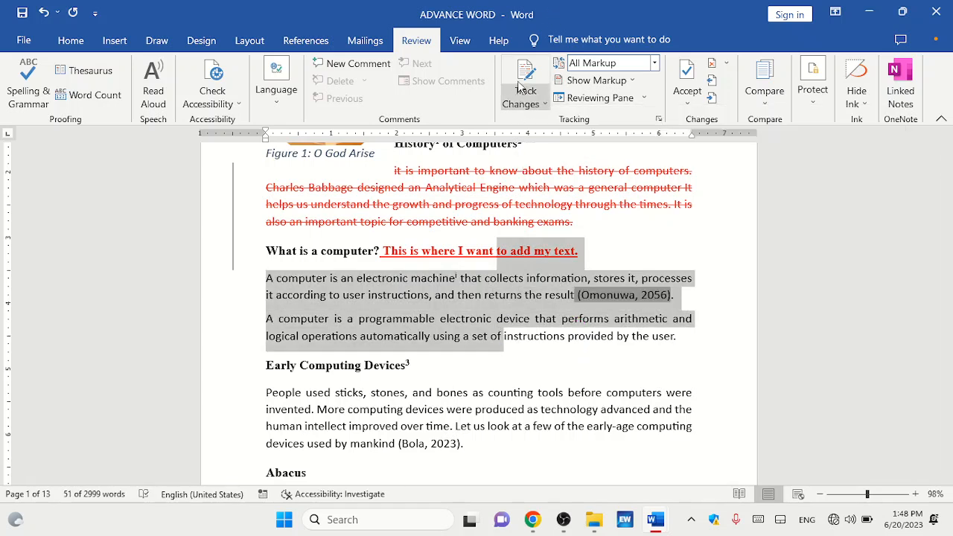
pyautogui.click(565, 335)
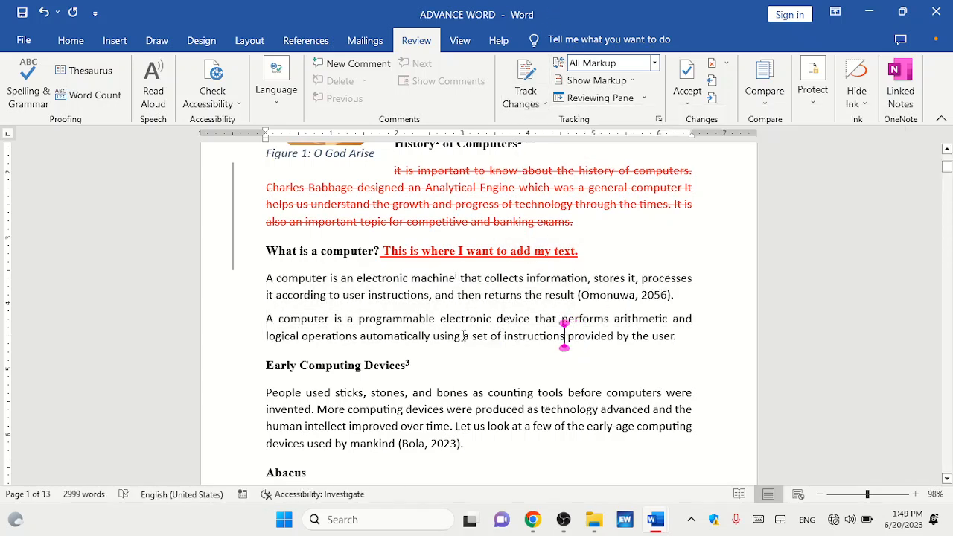
pyautogui.moveTo(463, 336); pyautogui.dragTo(569, 335)
pyautogui.press('Delete')
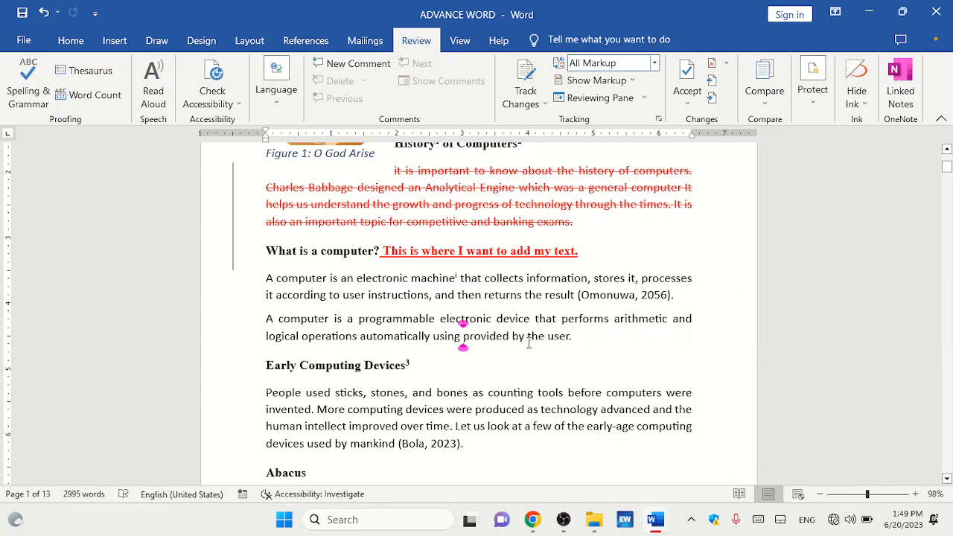
pyautogui.hotkey('ctrl', 'z')
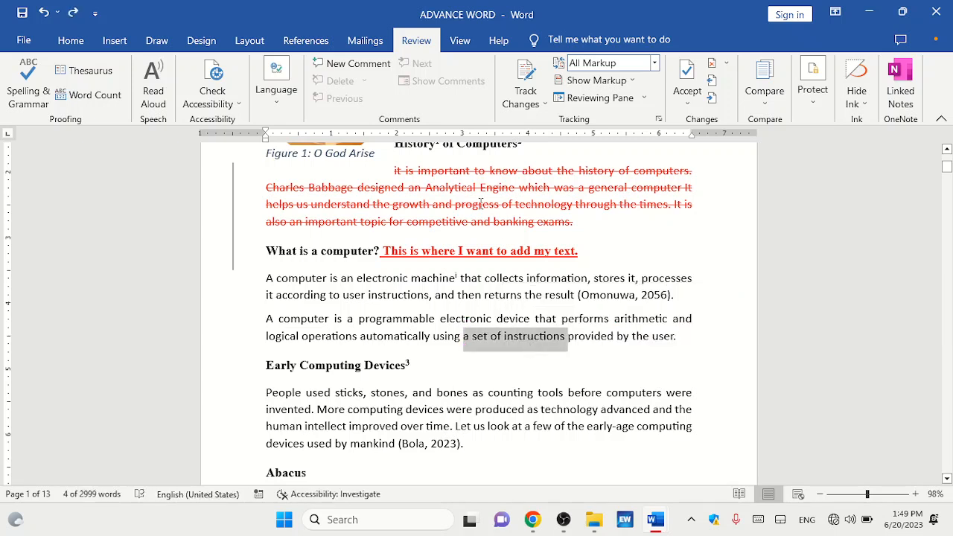
# - Accept the tracked deletion of the paragraph beneath "History of Computers", and undo the acceptance
pyautogui.click(480, 203)
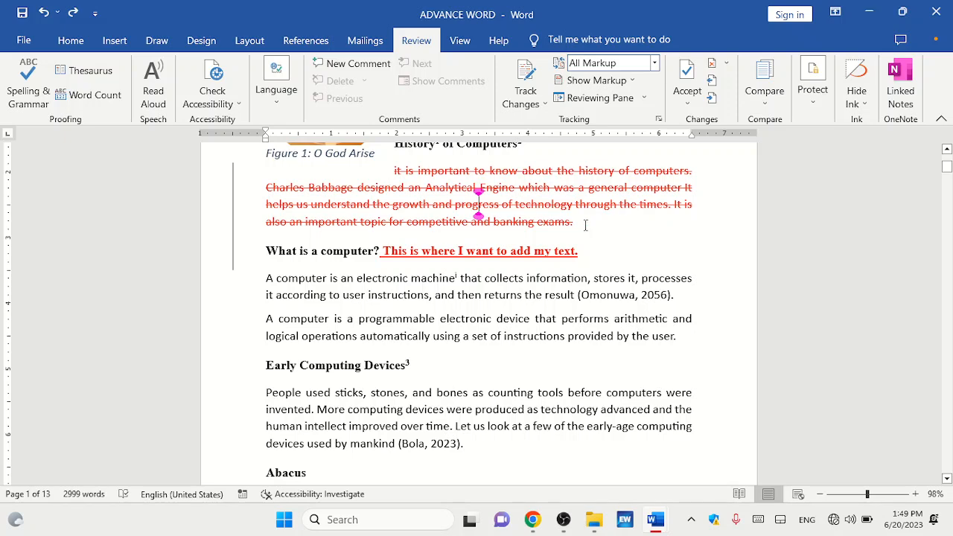
pyautogui.click(683, 84)
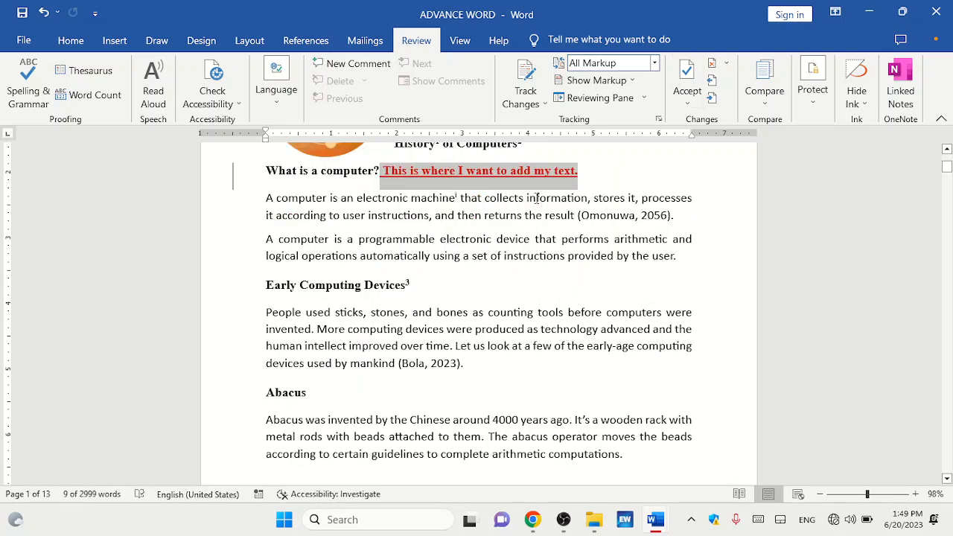
pyautogui.hotkey('ctrl', 'z')
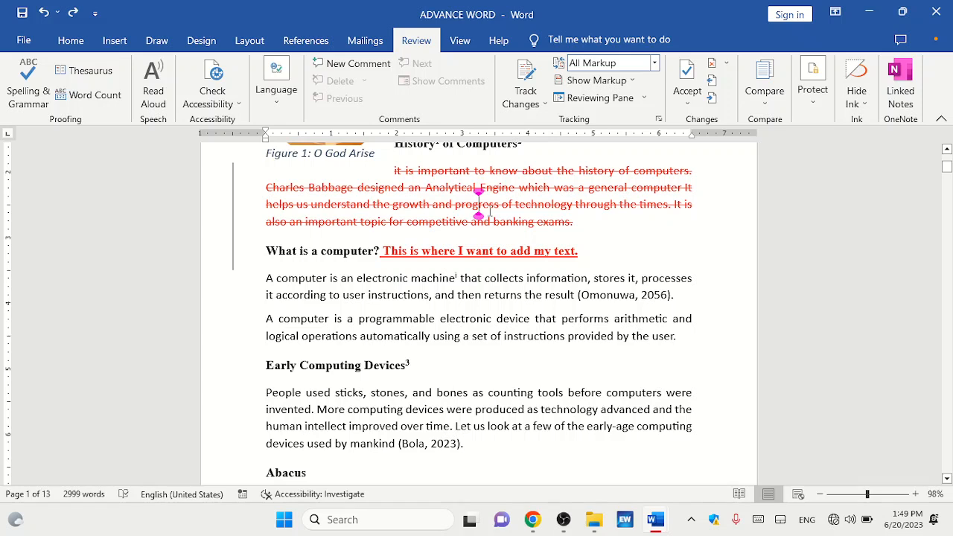
# - Reject the tracked deletion of the paragraph beneath the "History of Computers" heading
pyautogui.click(712, 64)
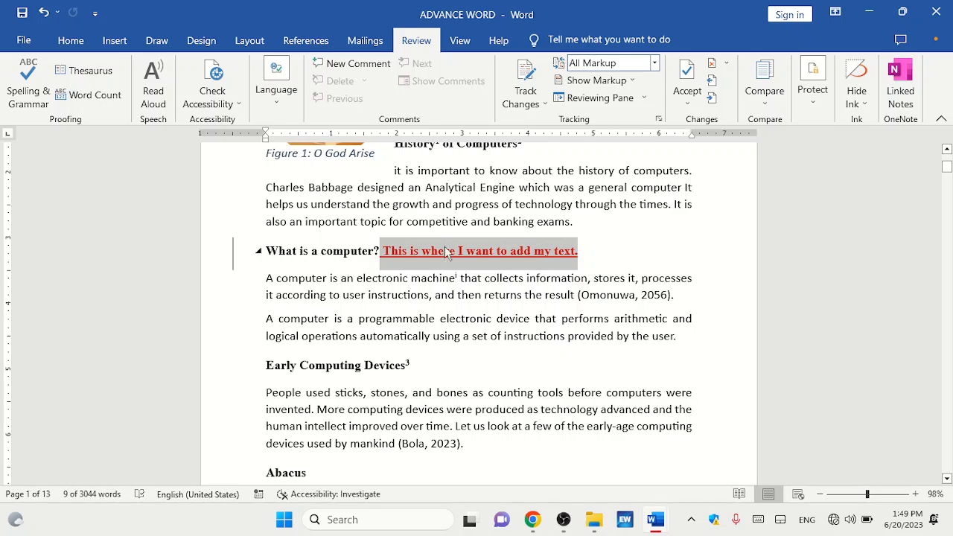
# - Accept the tracked insertion after the heading "What is a computer?", and undo the acceptance
pyautogui.click(689, 84)
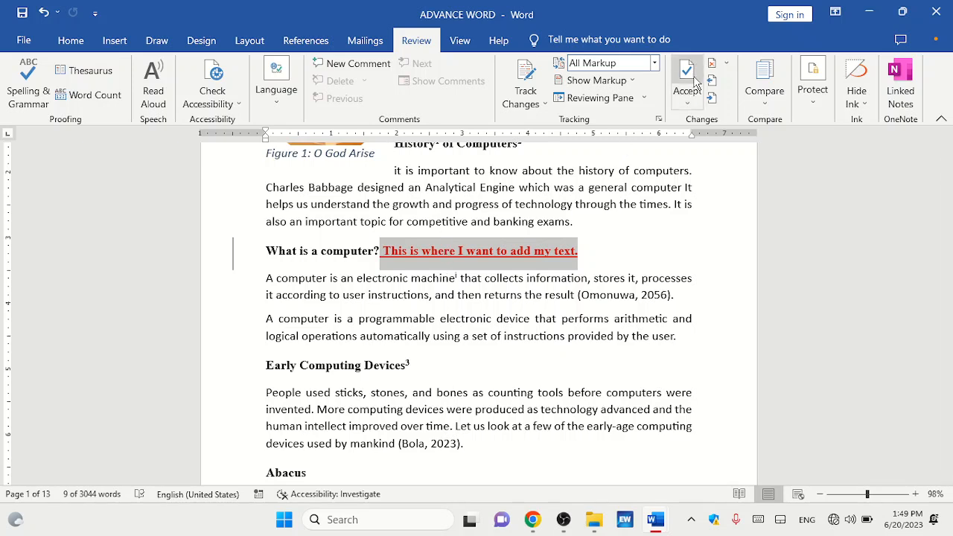
pyautogui.click(482, 296)
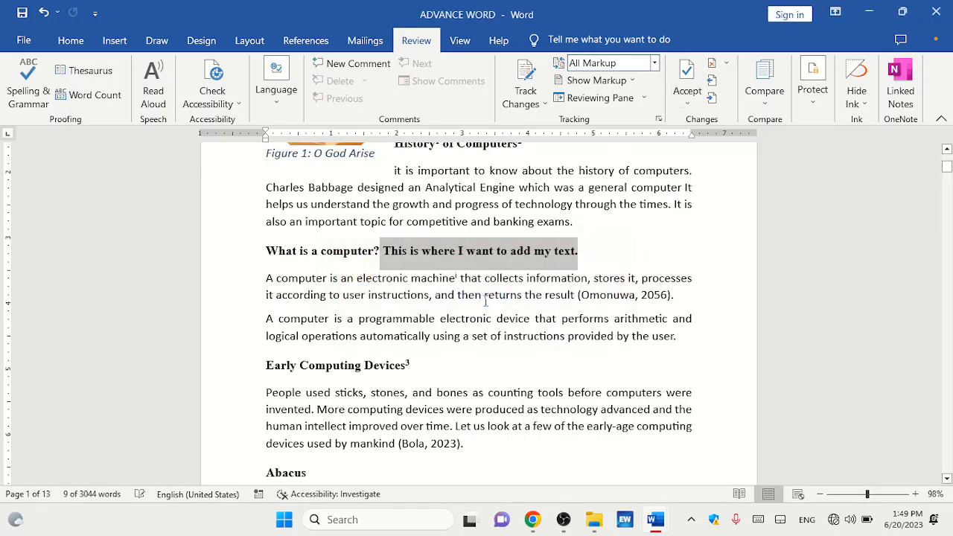
pyautogui.hotkey('ctrl', 'z')
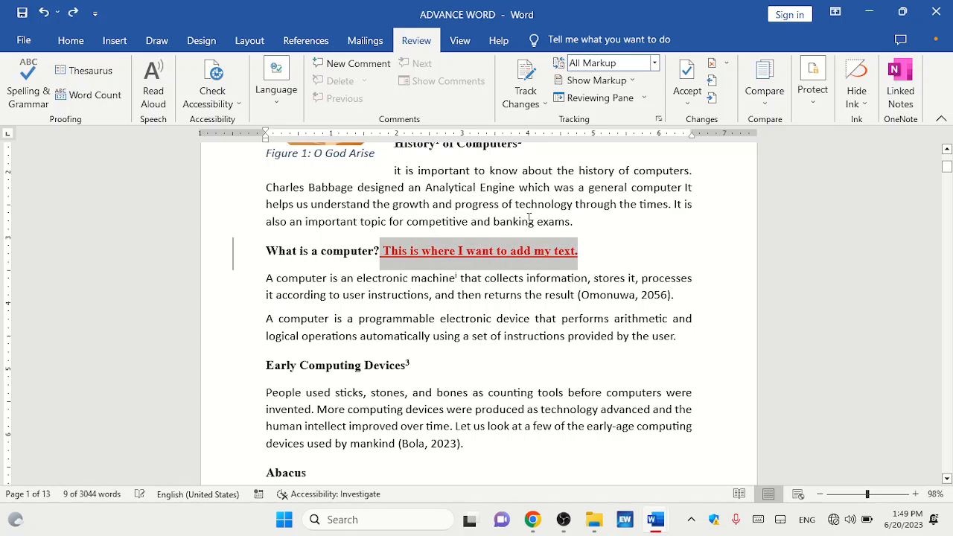
# - Reject the tracked insertion "This is where I want to add my text." after the heading "What is a computer?"
pyautogui.click(458, 251)
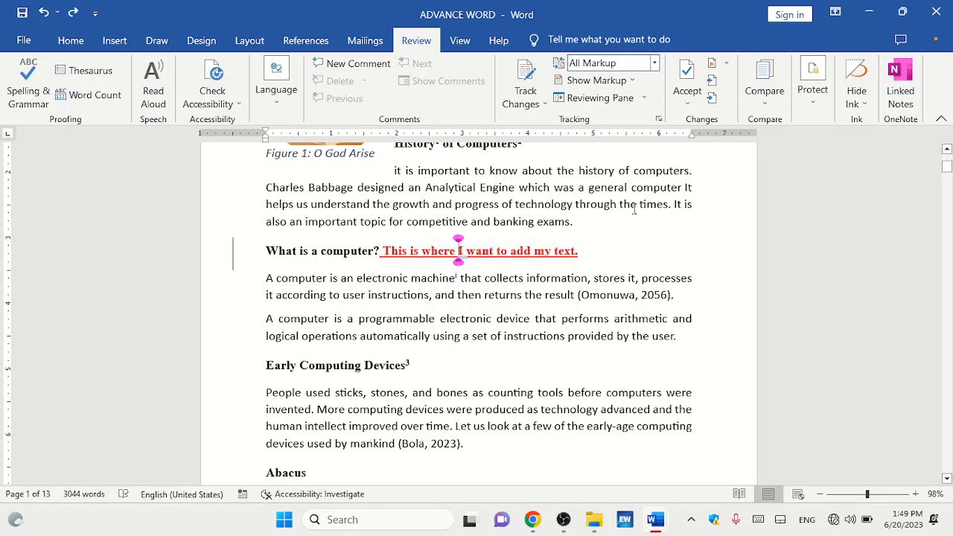
pyautogui.click(712, 67)
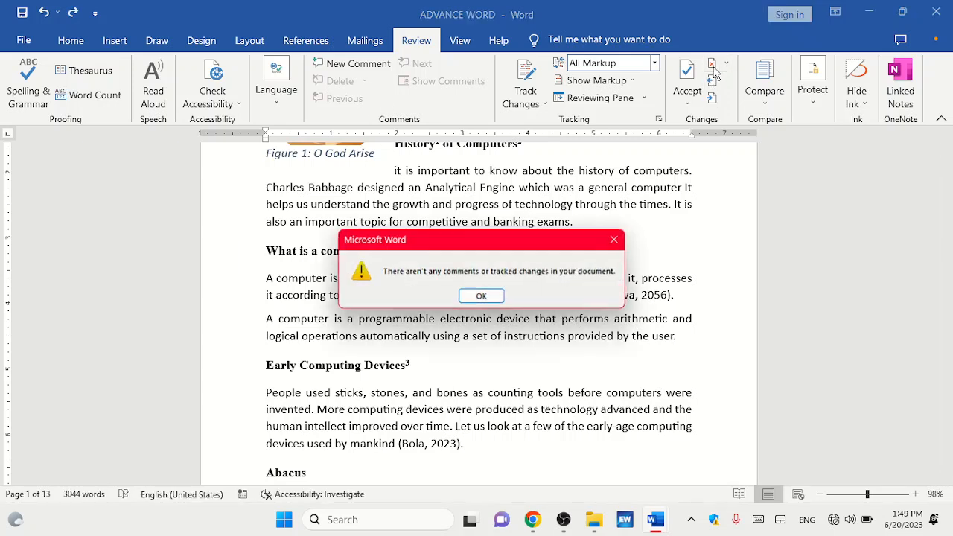
pyautogui.click(477, 298)
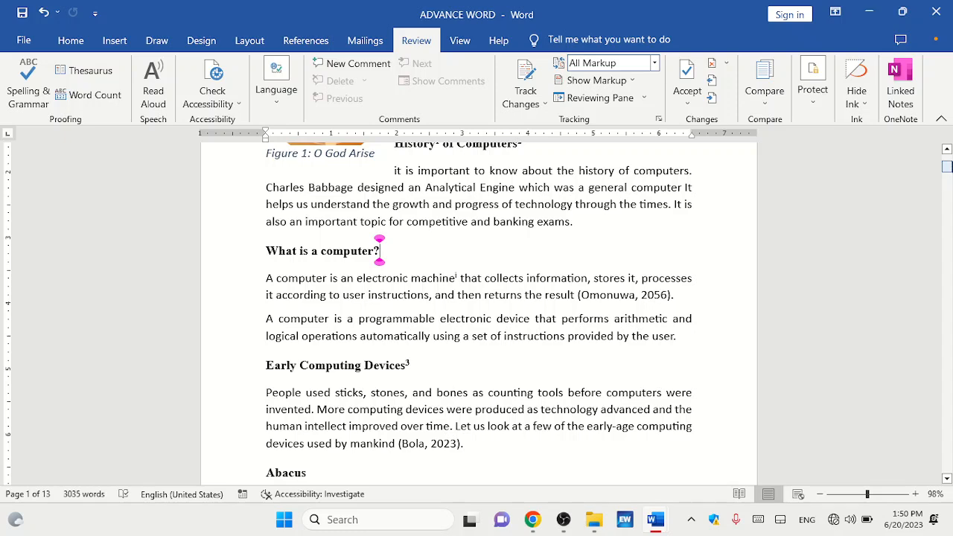
pyautogui.moveTo(947, 167); pyautogui.dragTo(946, 154)
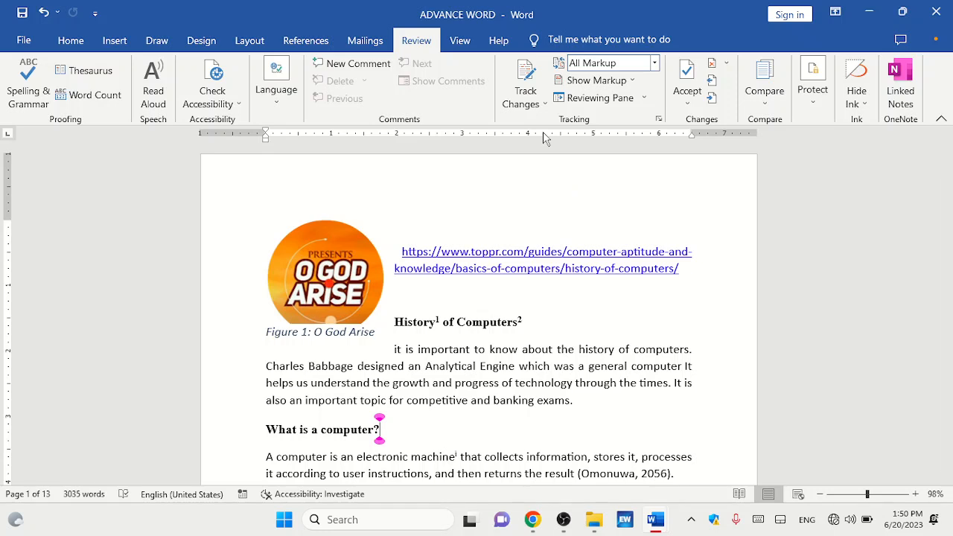
pyautogui.click(534, 83)
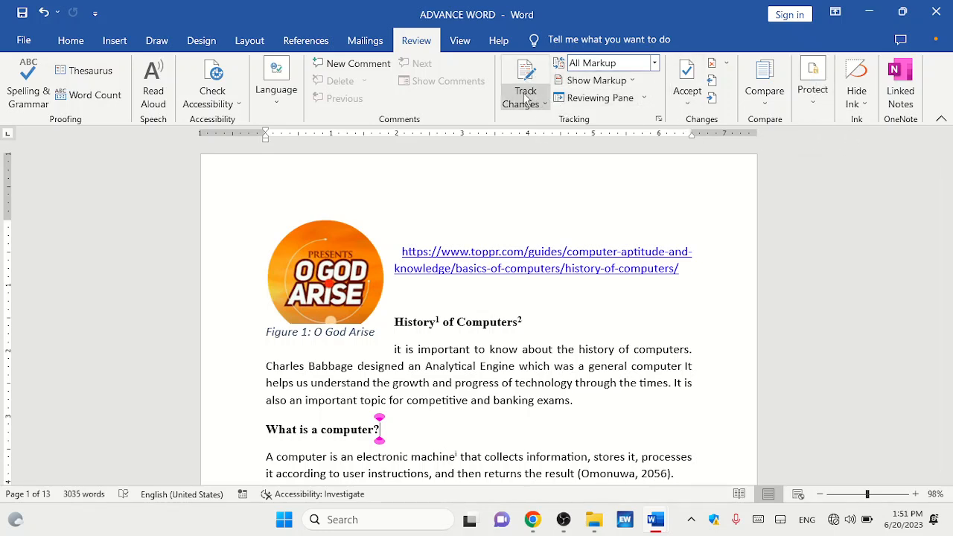
# - Clear the document's formatting and editing restrictions in Restrict Editing, and remove the ignored exceptions
pyautogui.click(817, 107)
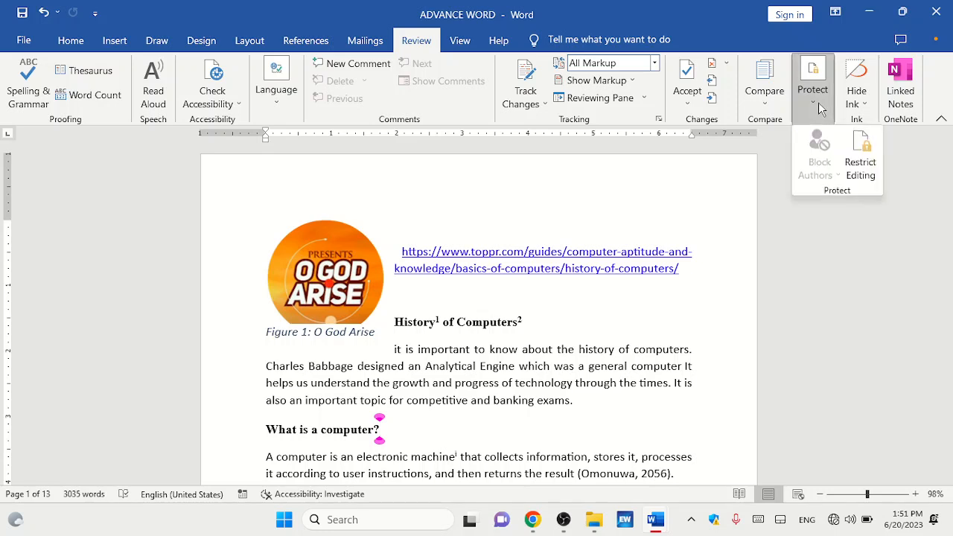
pyautogui.click(861, 157)
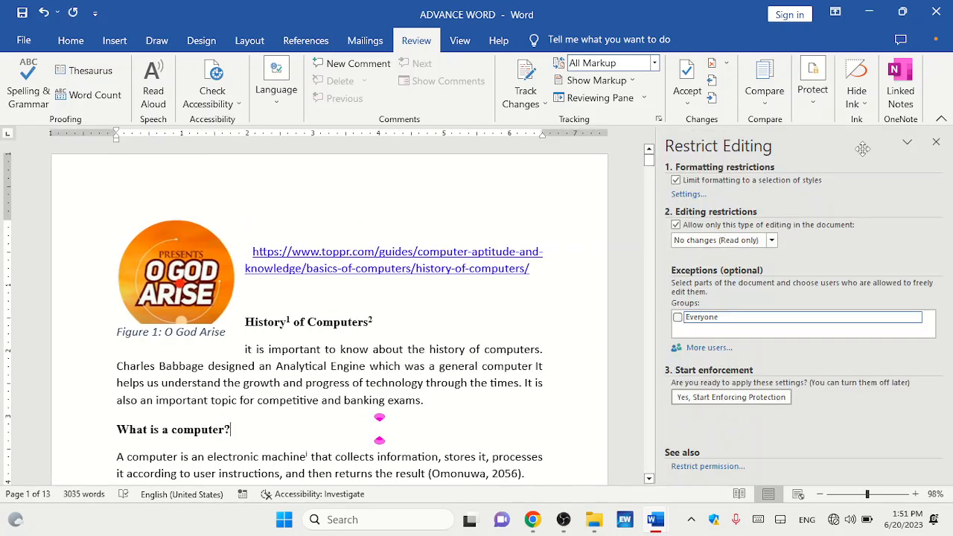
pyautogui.click(676, 180)
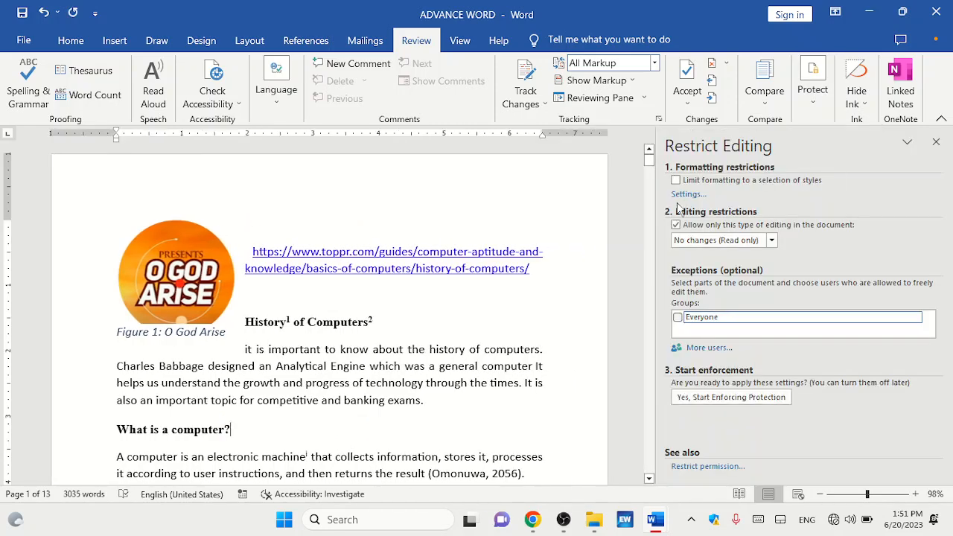
pyautogui.click(676, 225)
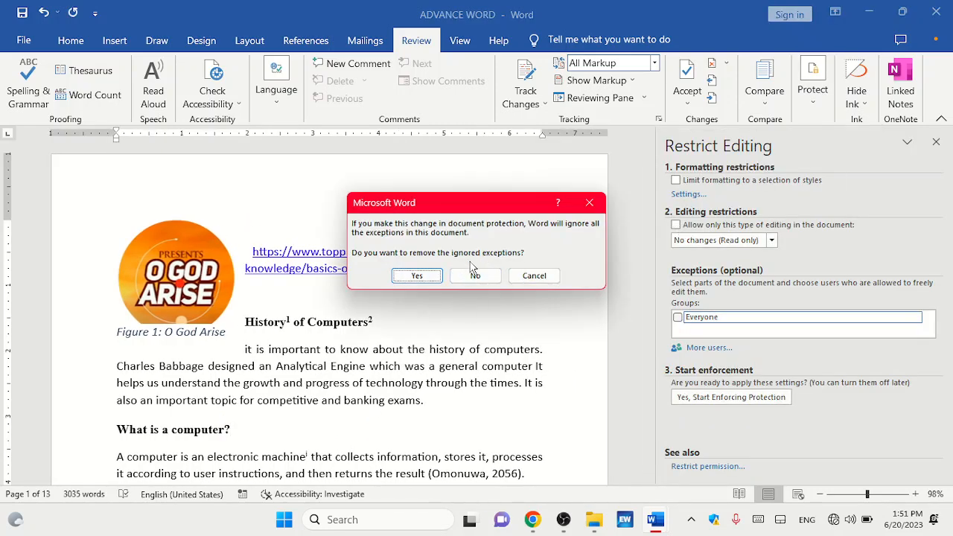
pyautogui.click(417, 276)
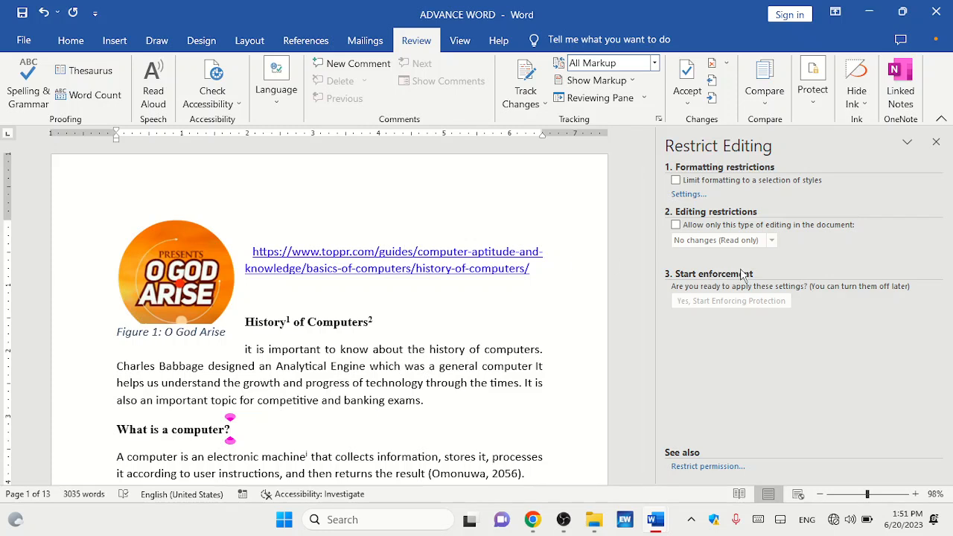
pyautogui.click(936, 141)
# - Limit formatting to a selection of styles and restrict editing to No changes (Read only), with an exception for Everyone at the cursor position
pyautogui.click(816, 104)
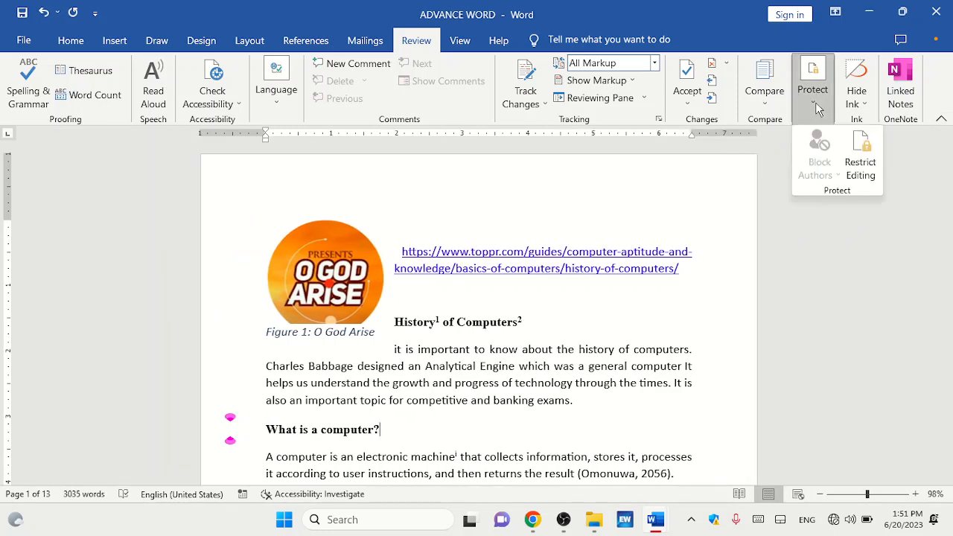
pyautogui.click(857, 156)
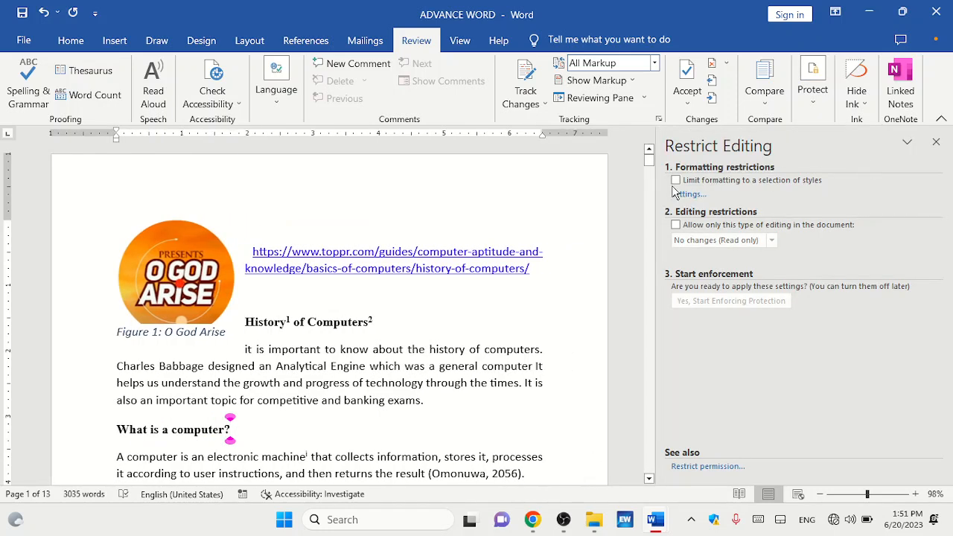
pyautogui.click(675, 181)
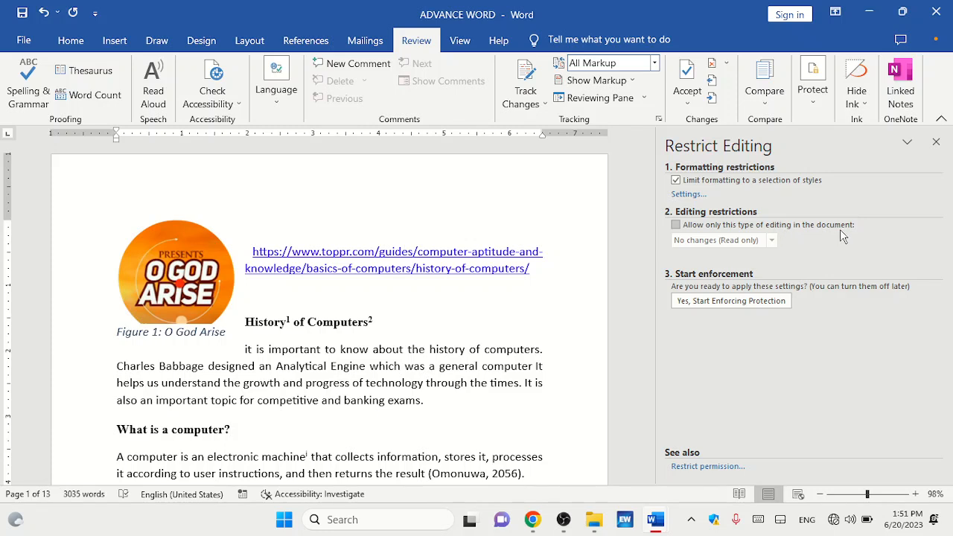
pyautogui.click(676, 225)
pyautogui.click(772, 240)
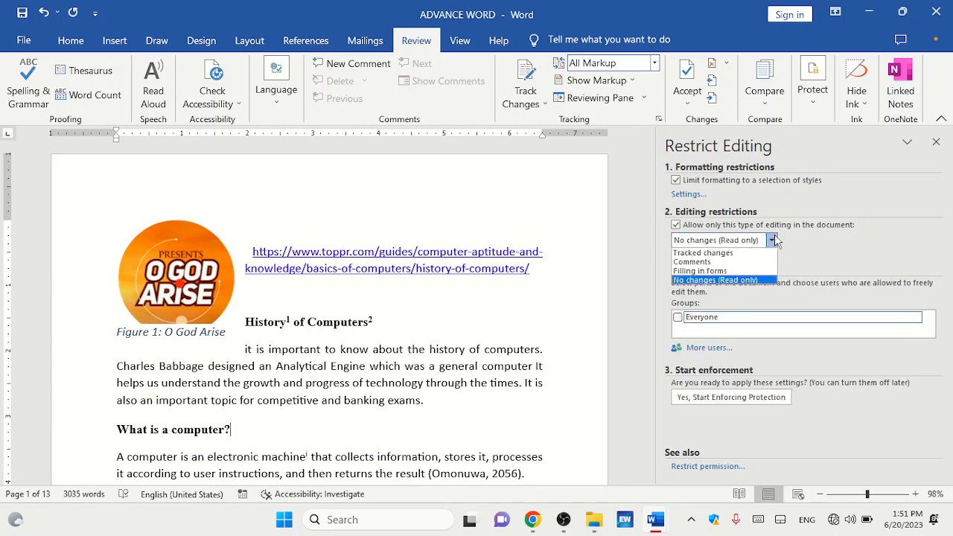
pyautogui.click(757, 281)
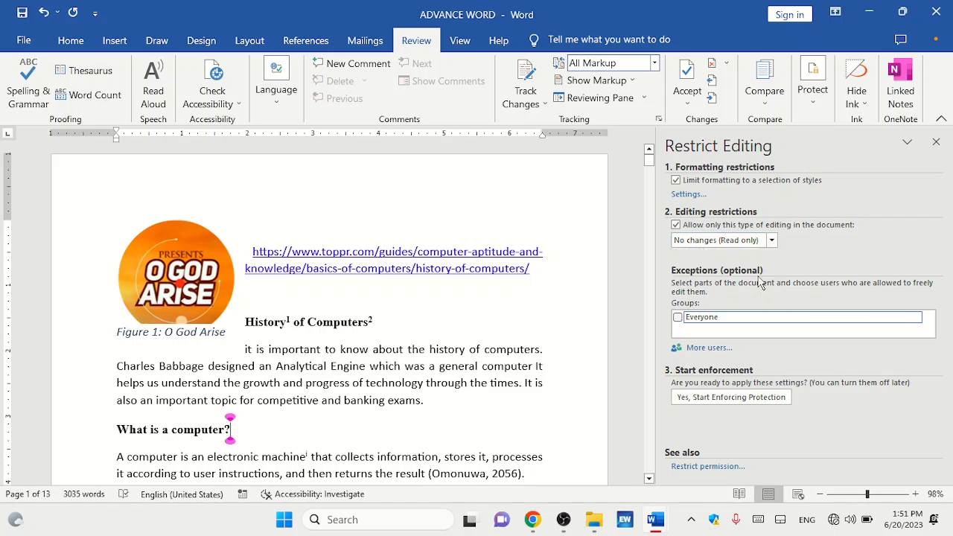
pyautogui.click(677, 318)
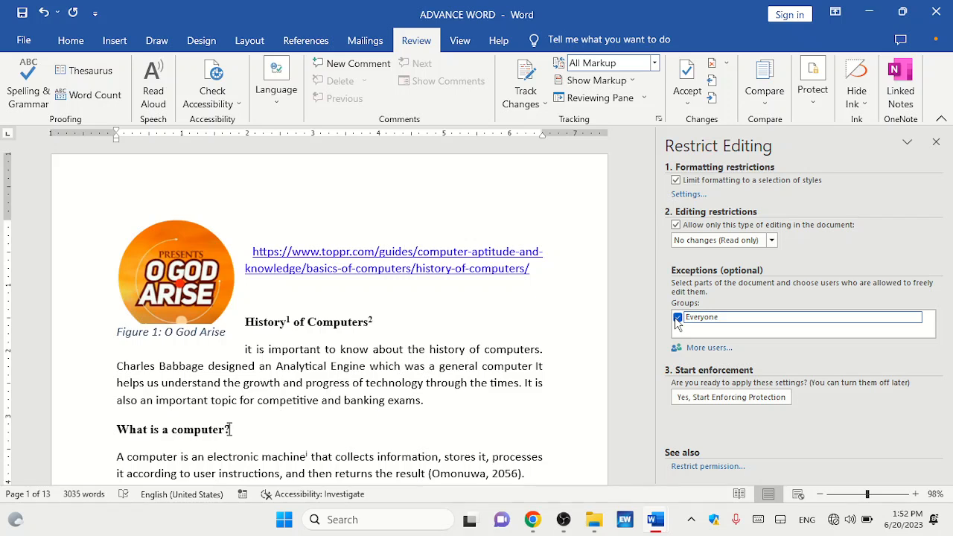
# - Start enforcing the document protection by entering and confirming a protection password
pyautogui.click(728, 401)
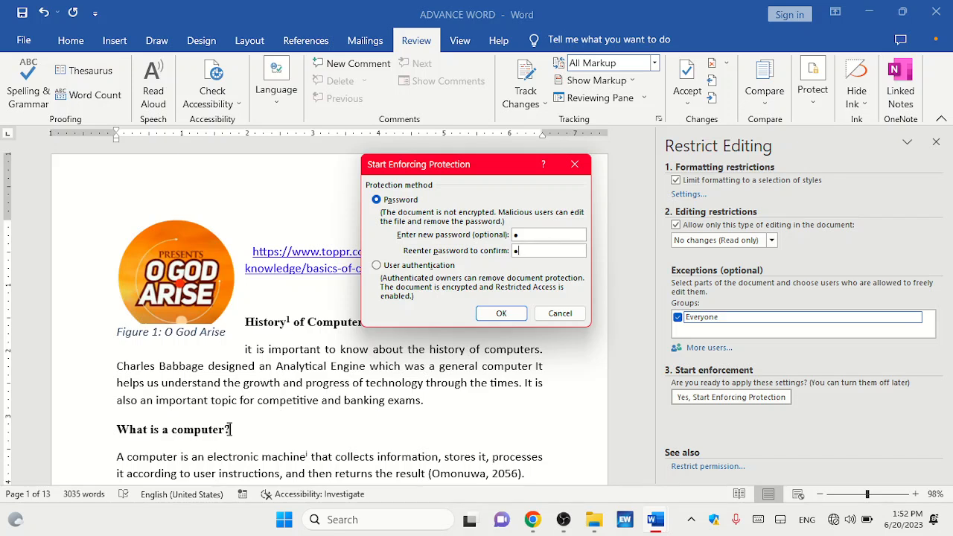
pyautogui.click(502, 313)
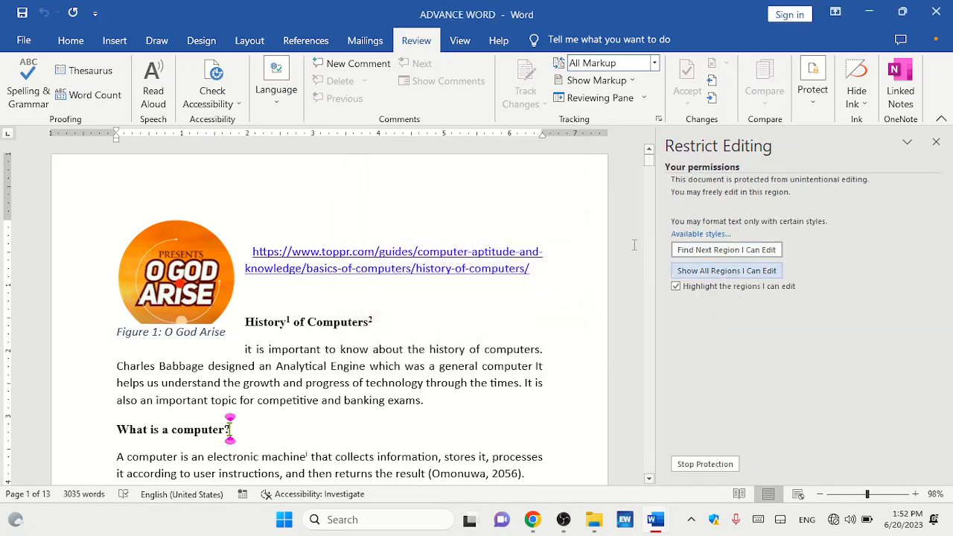
pyautogui.click(936, 142)
# - Try to delete text at the end of the "History of Computers" heading in the protected document
pyautogui.click(517, 292)
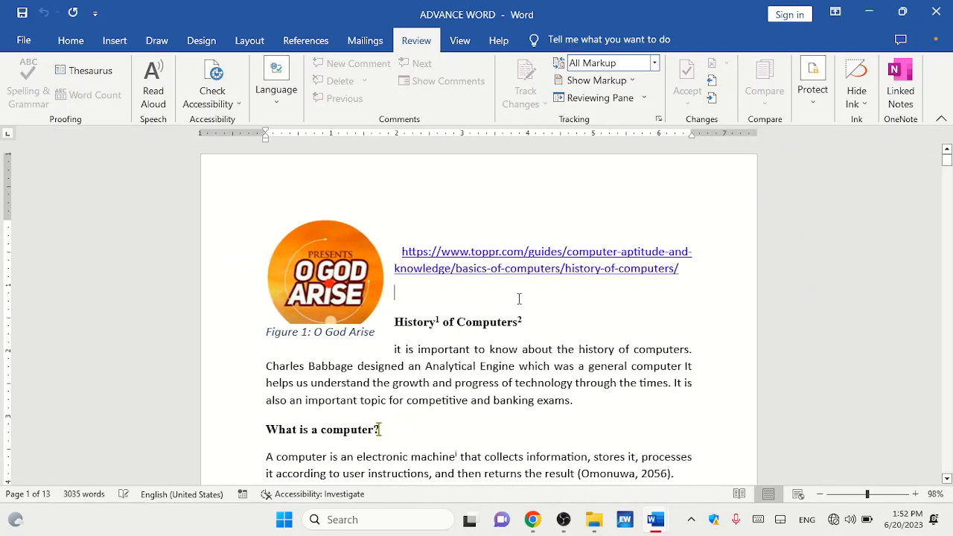
pyautogui.click(578, 347)
pyautogui.click(508, 325)
pyautogui.press('BackSpace')
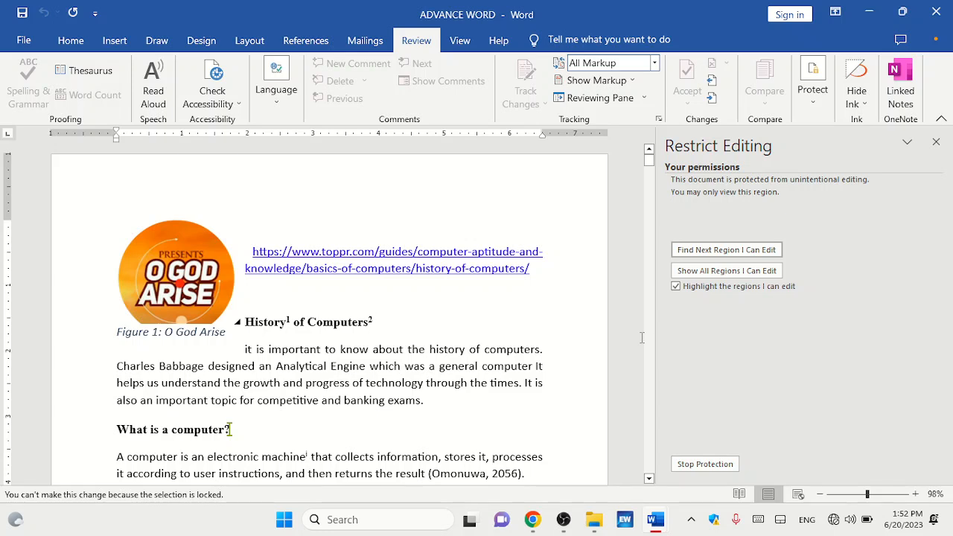
pyautogui.press('BackSpace')
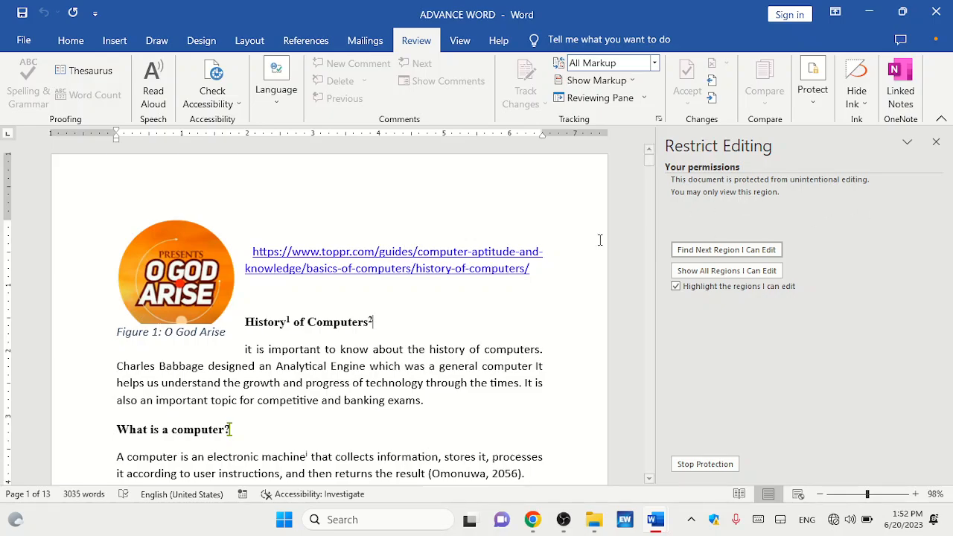
# - Try to delete the text running from the 1954 entry into the 1962 entry on page 8 of the protected document
pyautogui.moveTo(649, 159); pyautogui.dragTo(657, 331)
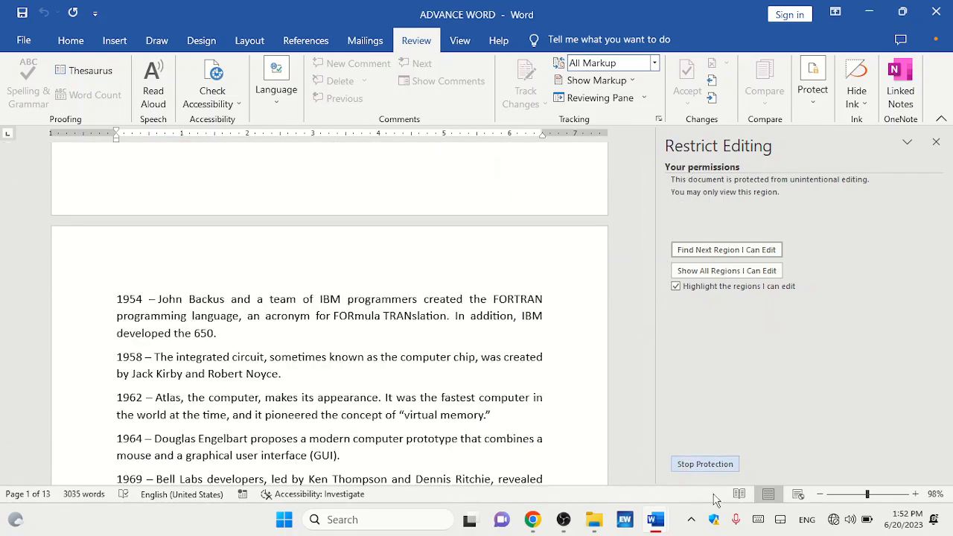
pyautogui.click(307, 331)
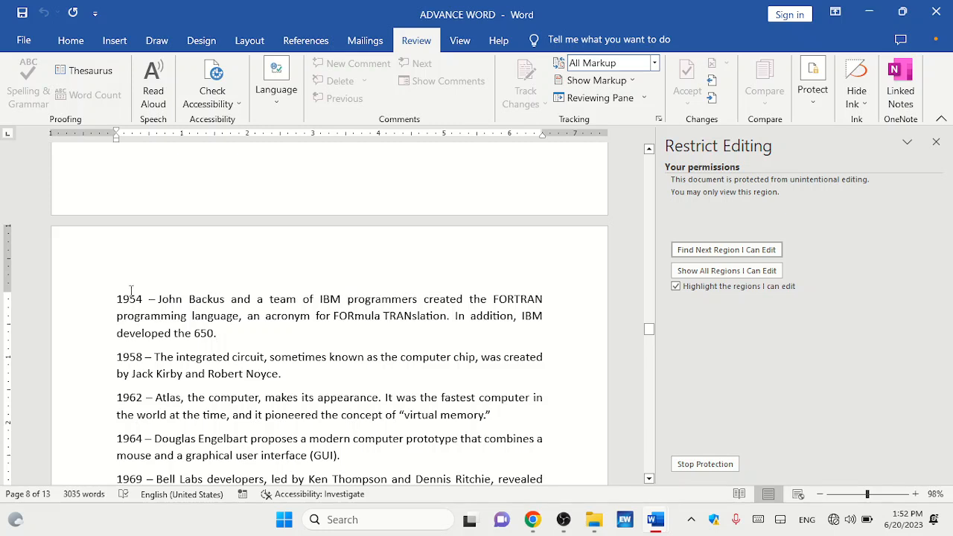
pyautogui.moveTo(131, 294); pyautogui.dragTo(374, 414)
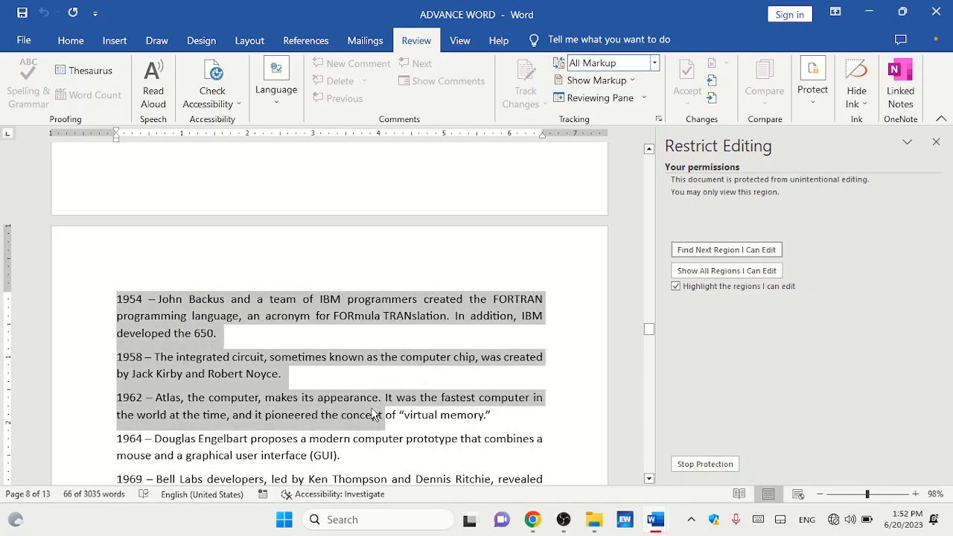
pyautogui.press('Delete')
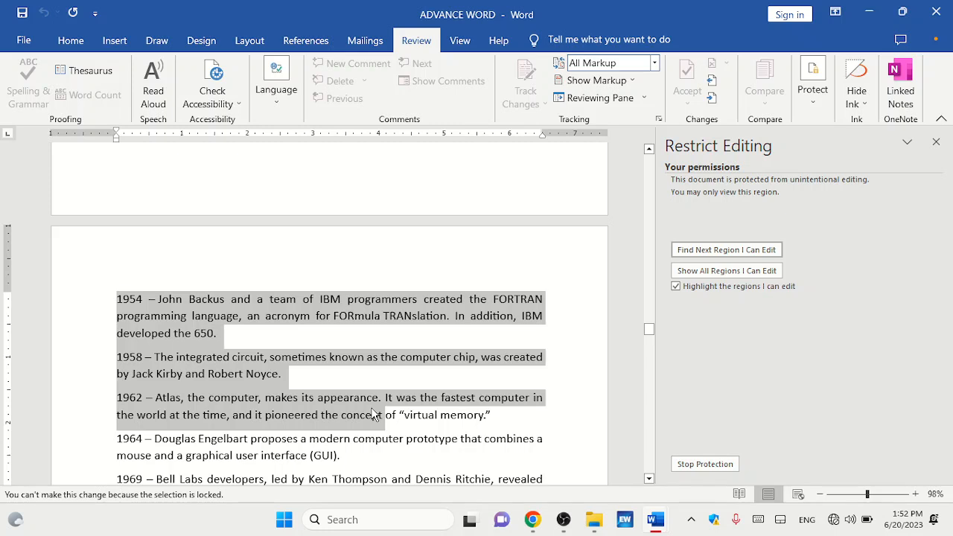
pyautogui.click(404, 431)
pyautogui.press('Delete')
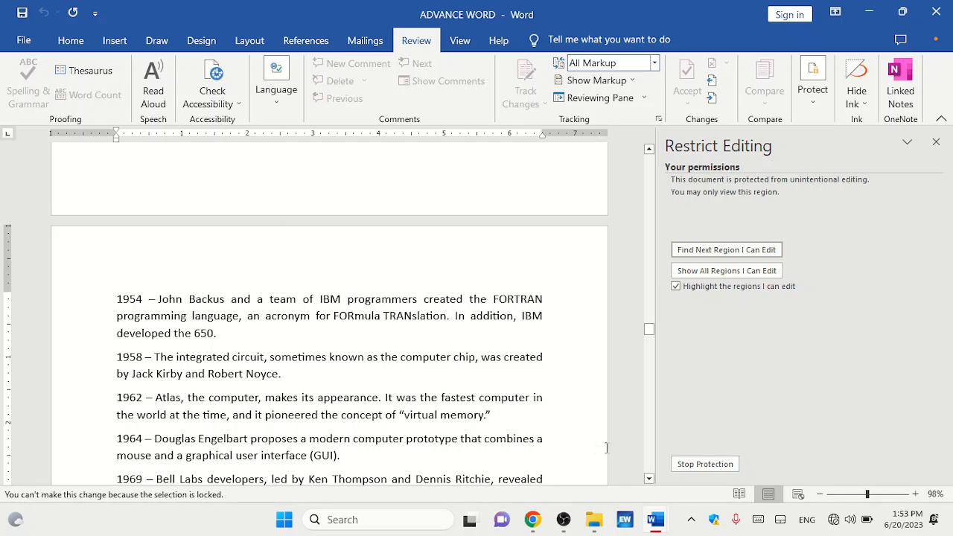
# - Stop the document protection by entering the protection password
pyautogui.click(686, 465)
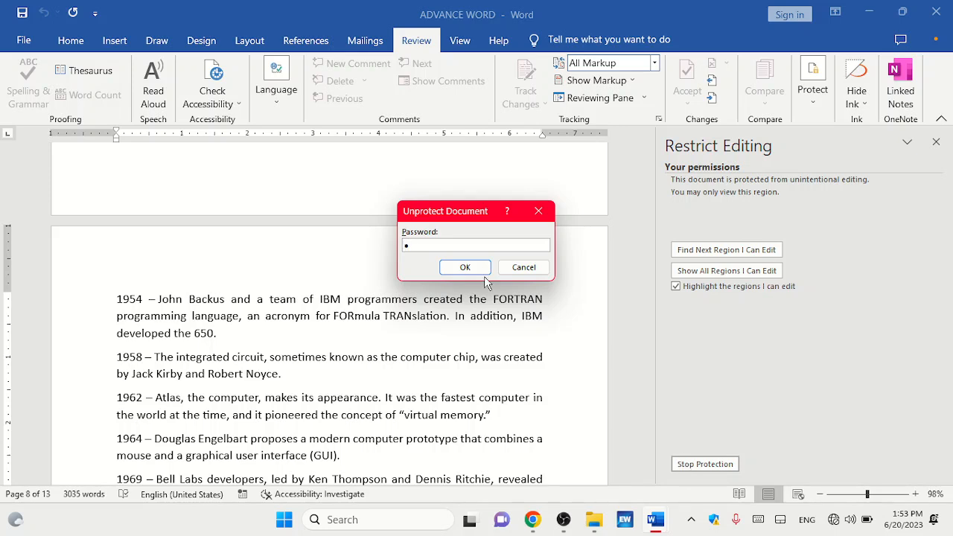
pyautogui.click(465, 267)
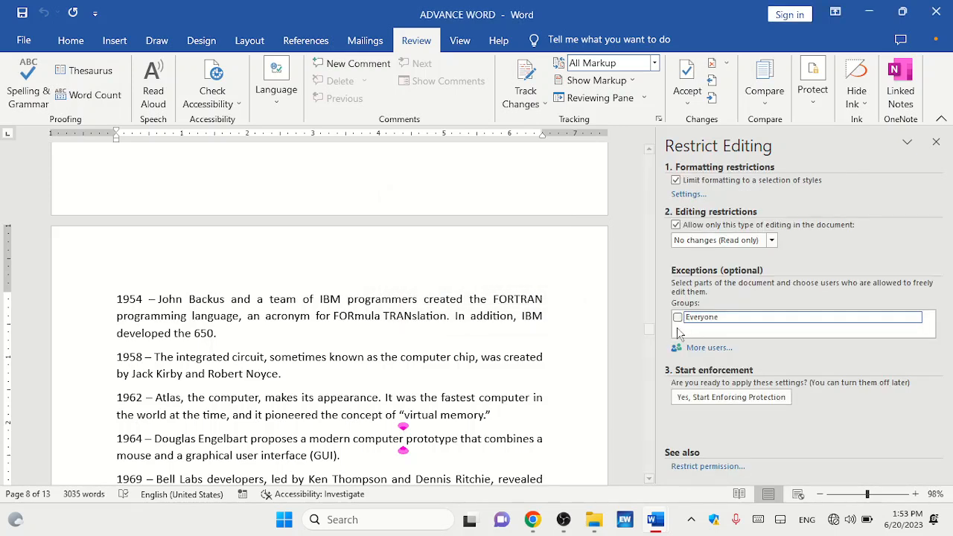
# - Enter random test letters after "developed the 650." in the 1954 entry, erase them, and close the Restrict Editing settings
pyautogui.click(217, 332)
pyautogui.write('k')
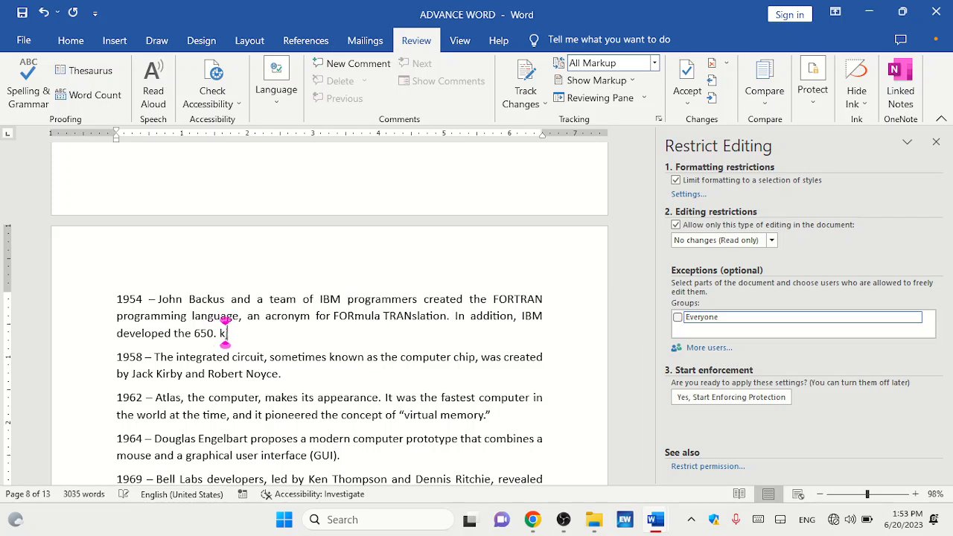
pyautogui.write('jdfalkldfkflafs')
pyautogui.press('BackSpace')
pyautogui.press('BackSpace')
pyautogui.press('BackSpace')
pyautogui.press('BackSpace')
pyautogui.press('BackSpace')
pyautogui.press('BackSpace')
pyautogui.press('BackSpace')
pyautogui.press('BackSpace')
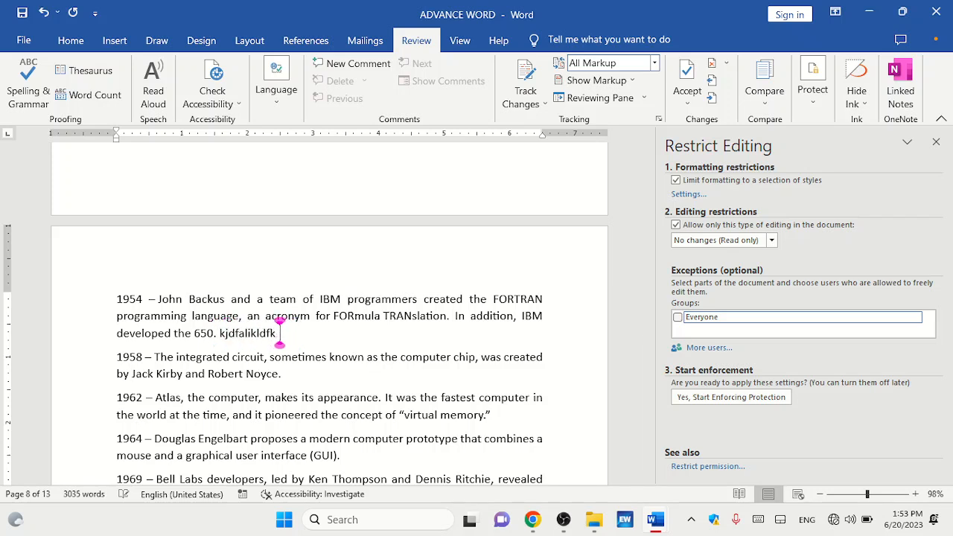
pyautogui.press('BackSpace')
pyautogui.press('BackSpace')
pyautogui.press('BackSpace')
pyautogui.press('BackSpace')
pyautogui.press('BackSpace')
pyautogui.press('BackSpace')
pyautogui.press('BackSpace')
pyautogui.press('BackSpace')
pyautogui.press('BackSpace')
pyautogui.press('BackSpace')
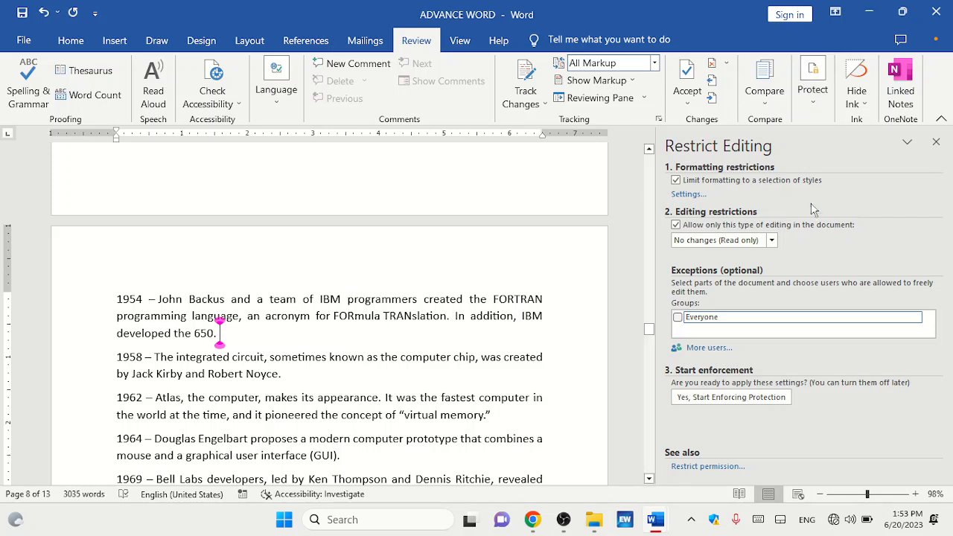
pyautogui.click(936, 142)
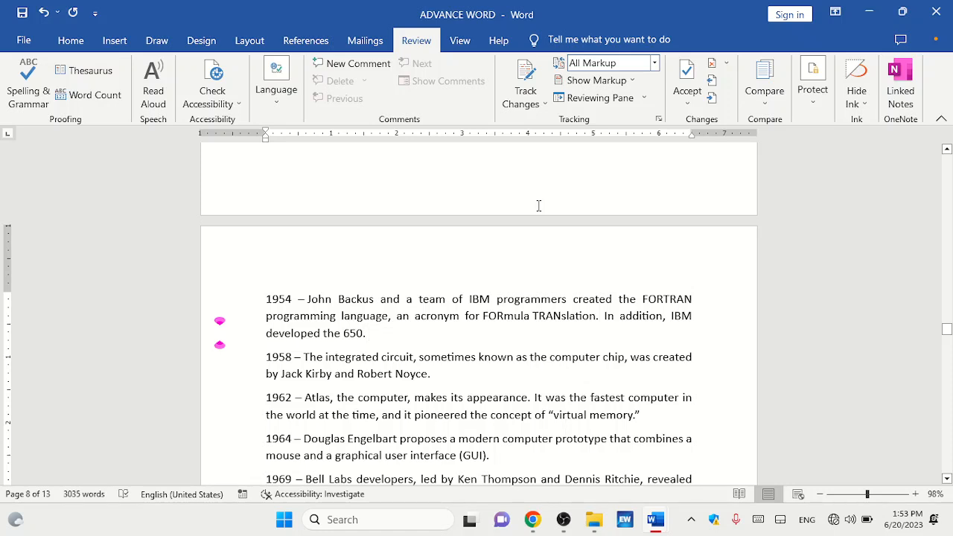
# - View the document in Read Mode, paging forward to the bibliography and the table and figure lists, and return to Print Layout
pyautogui.click(454, 39)
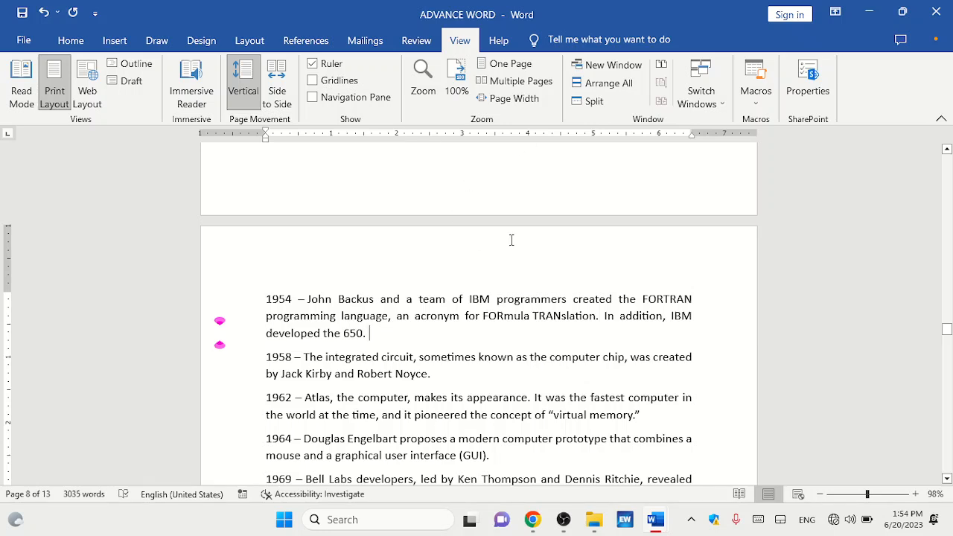
pyautogui.click(29, 85)
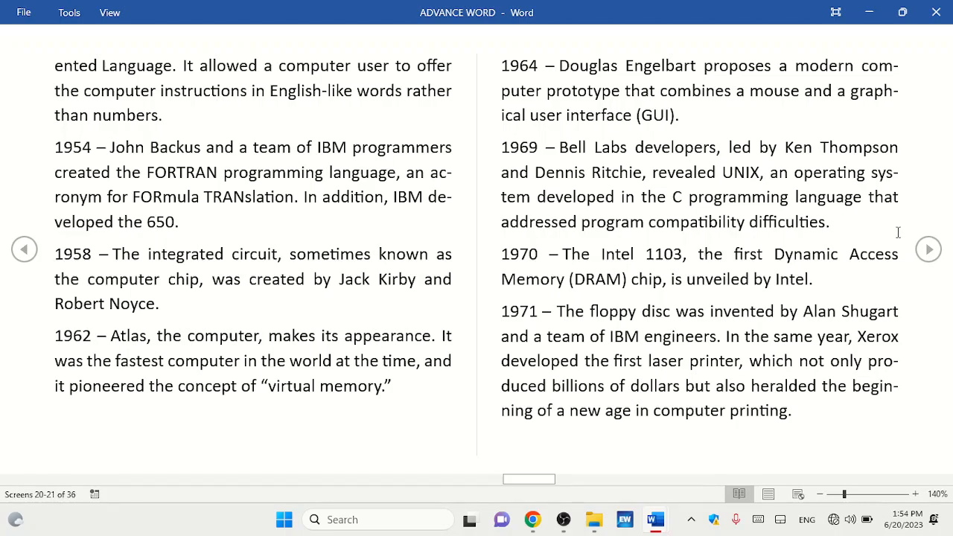
pyautogui.click(928, 250)
pyautogui.click(928, 249)
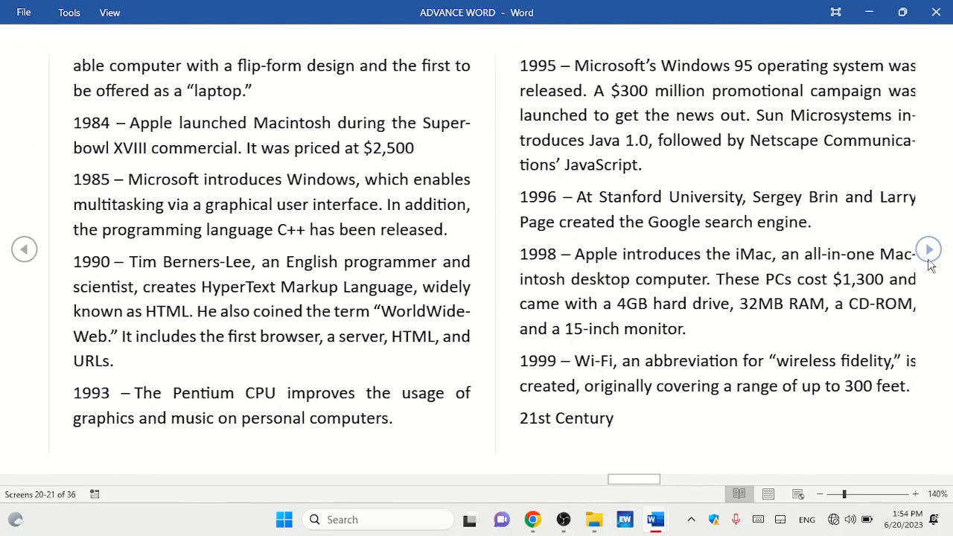
pyautogui.click(929, 262)
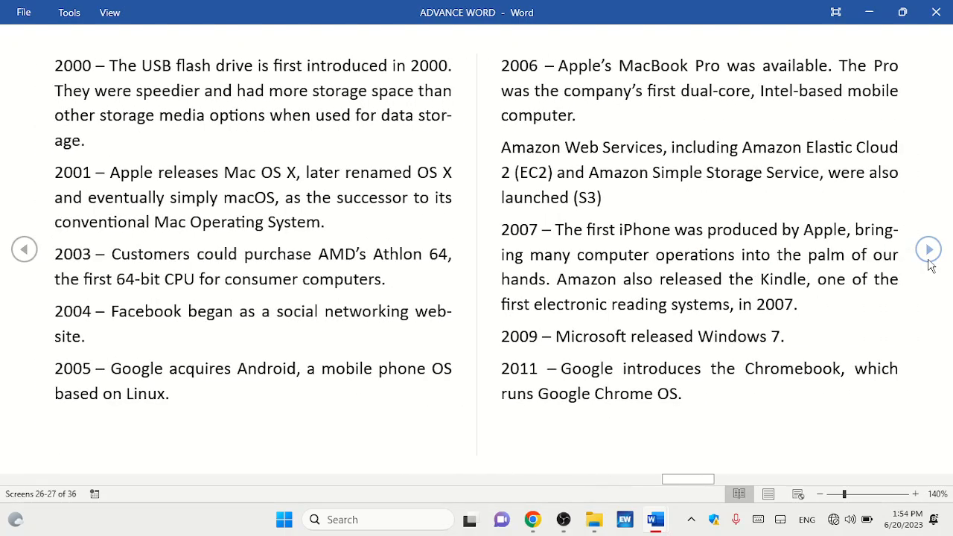
pyautogui.click(929, 262)
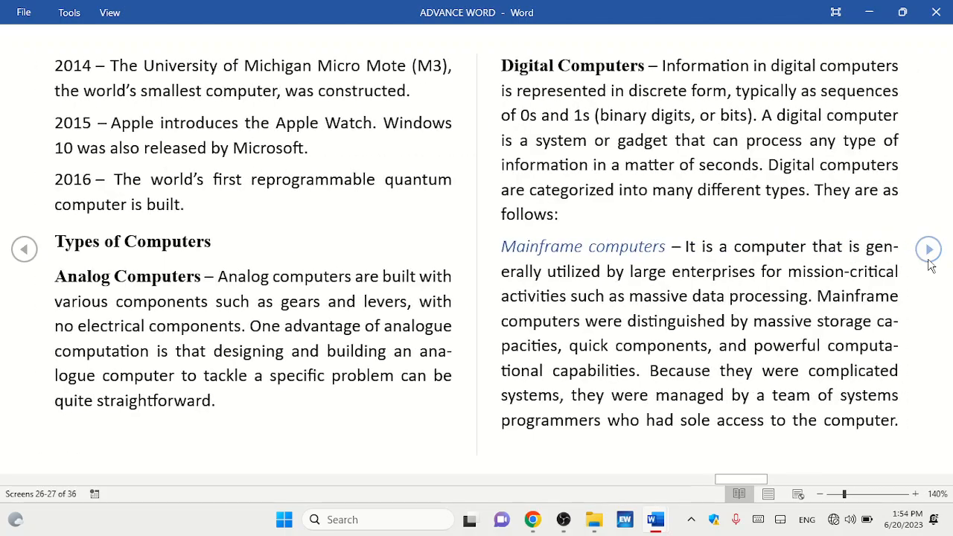
pyautogui.click(929, 262)
pyautogui.click(928, 250)
pyautogui.click(928, 250)
pyautogui.click(928, 250)
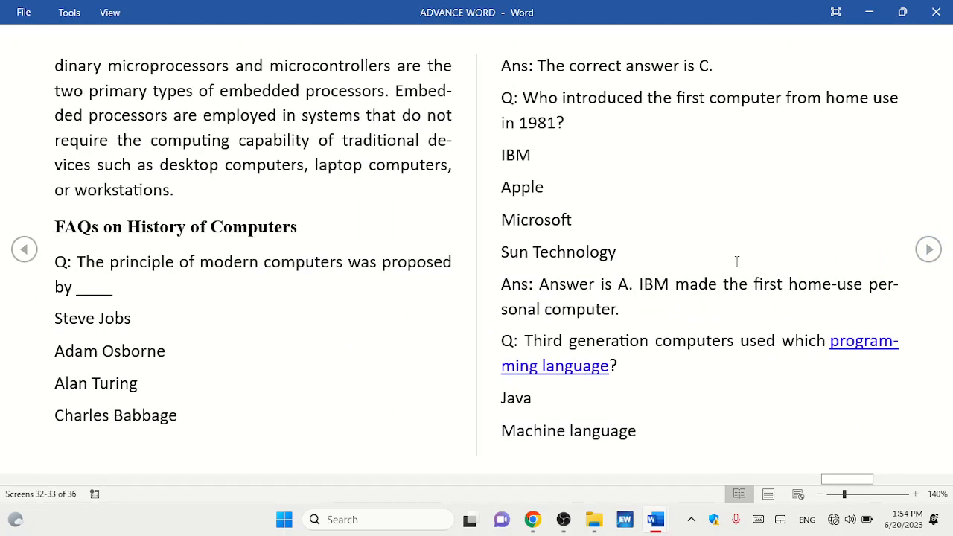
pyautogui.click(929, 251)
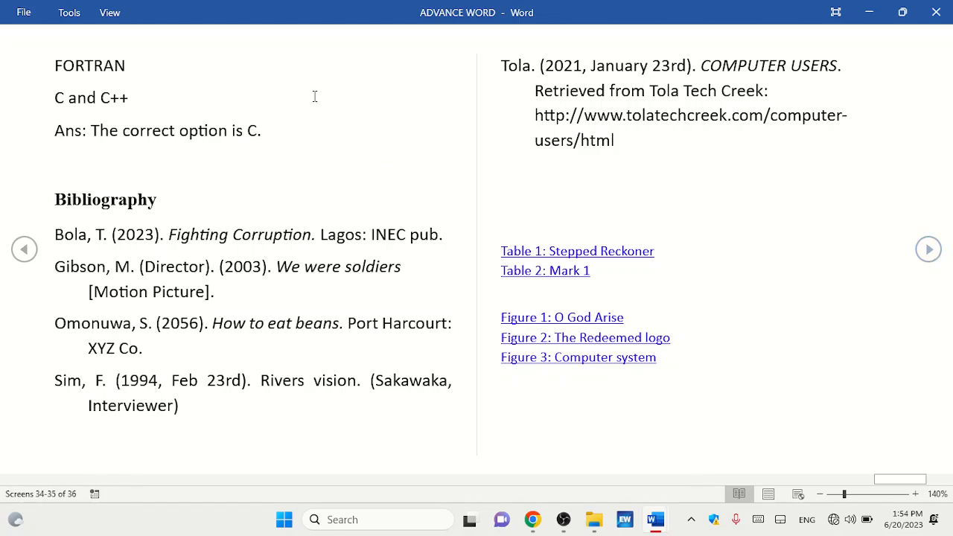
pyautogui.press('Escape')
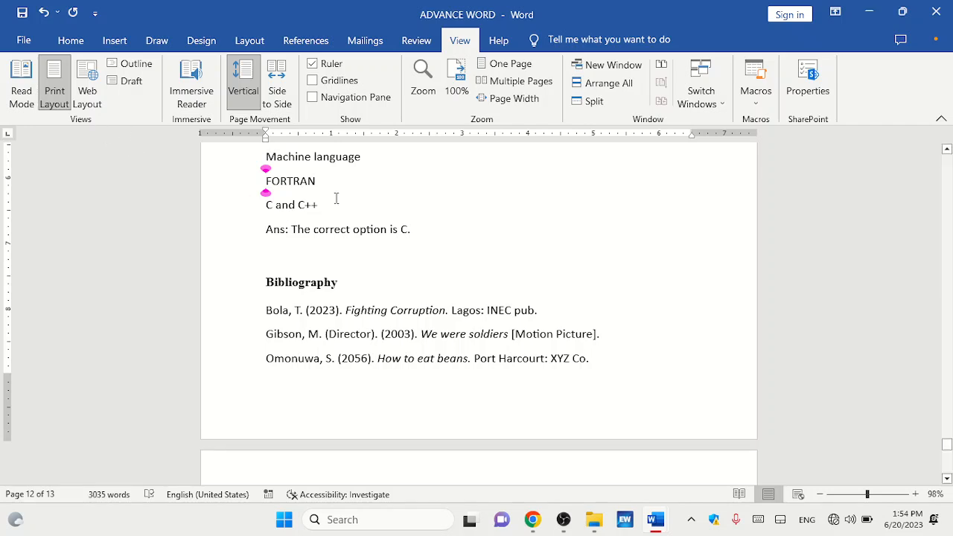
# - View the document in Web Layout, compare it with the print preview up to page 6, and return to Print Layout
pyautogui.click(92, 82)
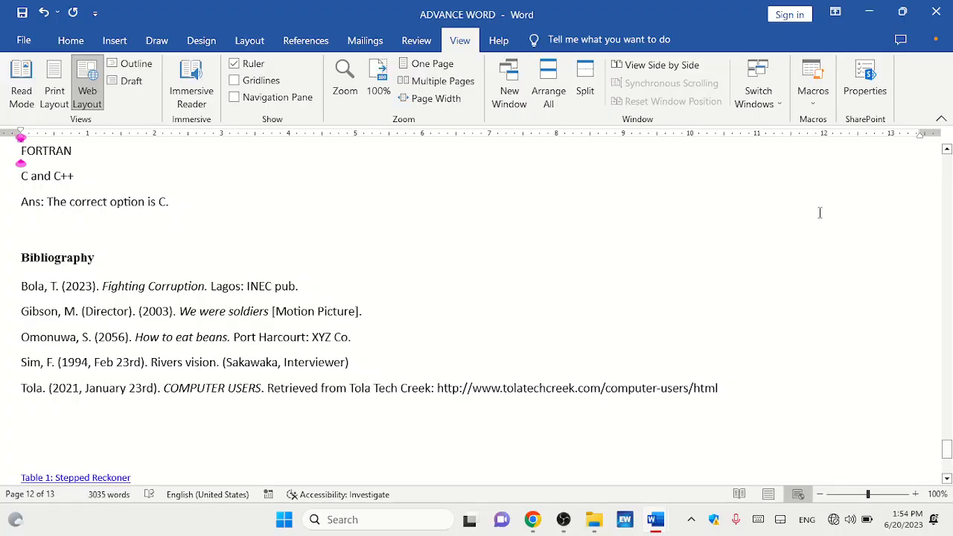
pyautogui.moveTo(948, 457)
pyautogui.mouseDown()
pyautogui.moveTo(944, 165)
pyautogui.moveTo(949, 464)
pyautogui.mouseUp()
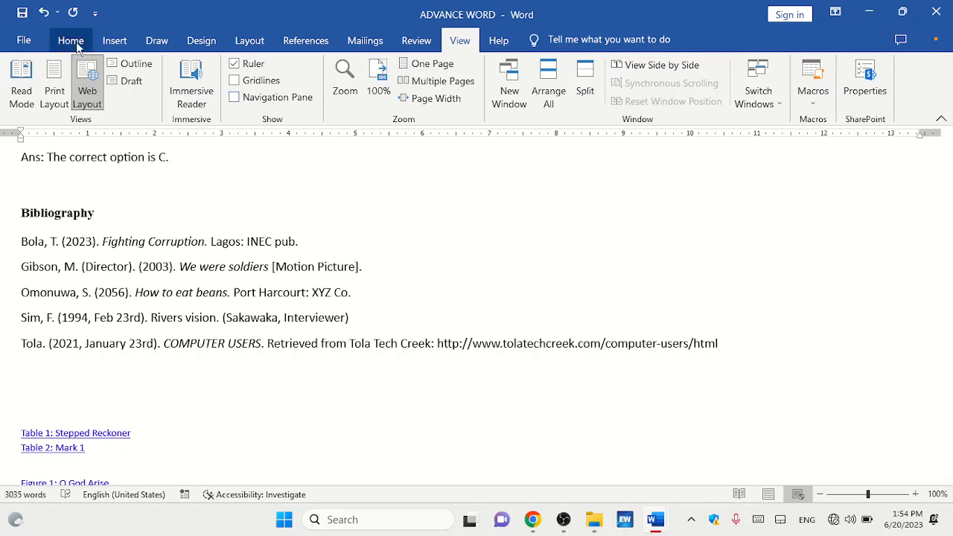
pyautogui.click(24, 40)
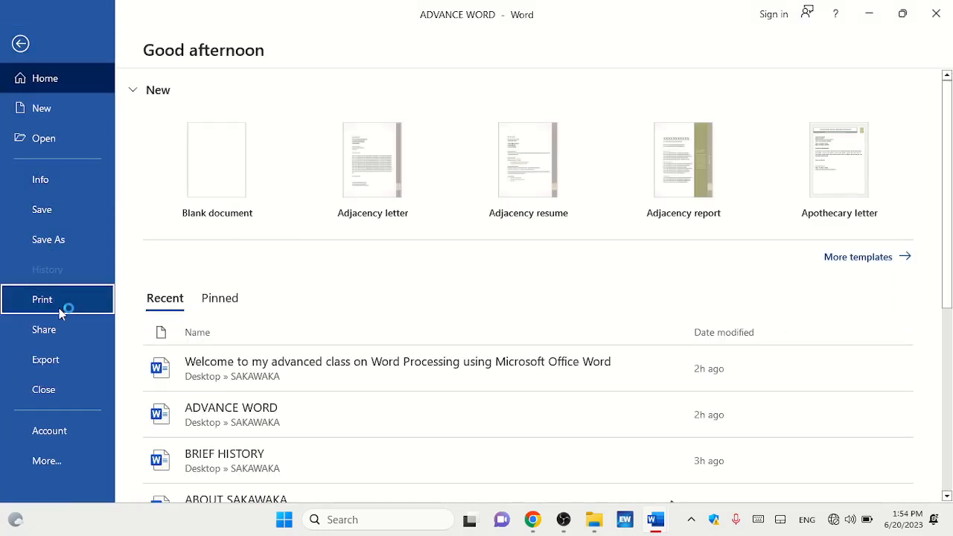
pyautogui.click(81, 304)
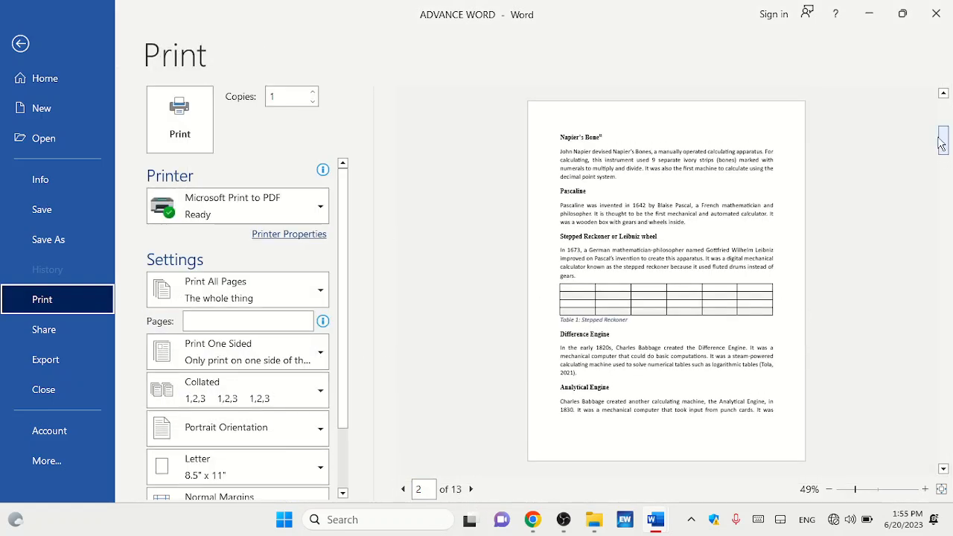
pyautogui.moveTo(941, 146); pyautogui.dragTo(948, 259)
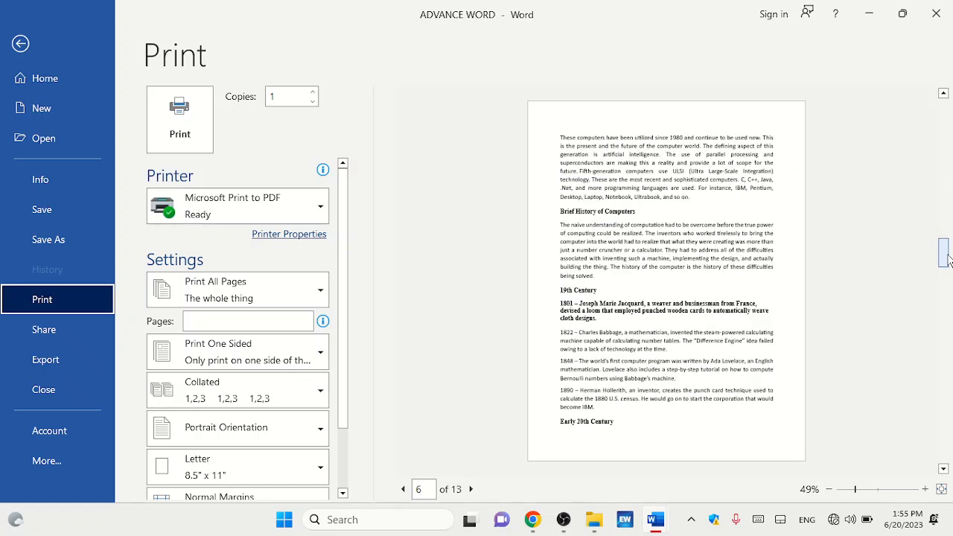
pyautogui.click(21, 43)
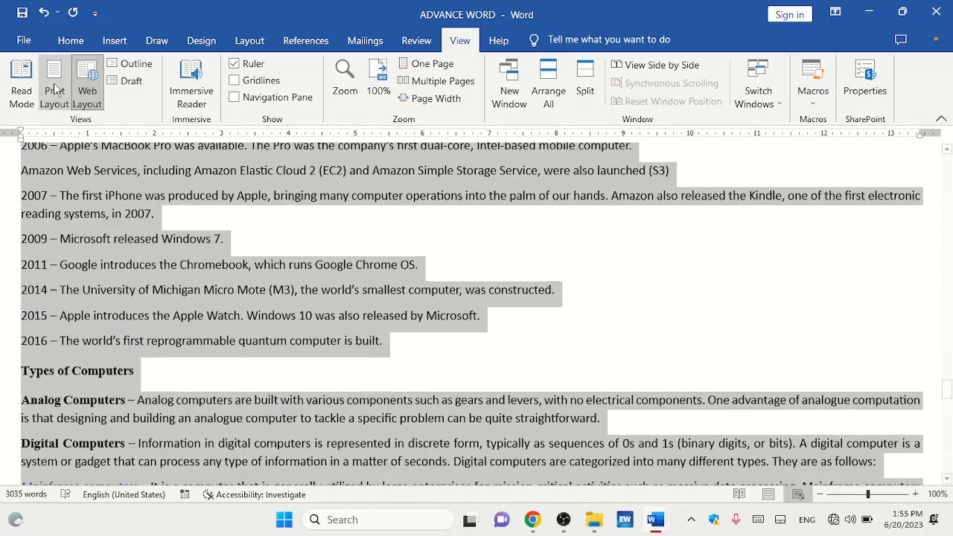
pyautogui.click(54, 89)
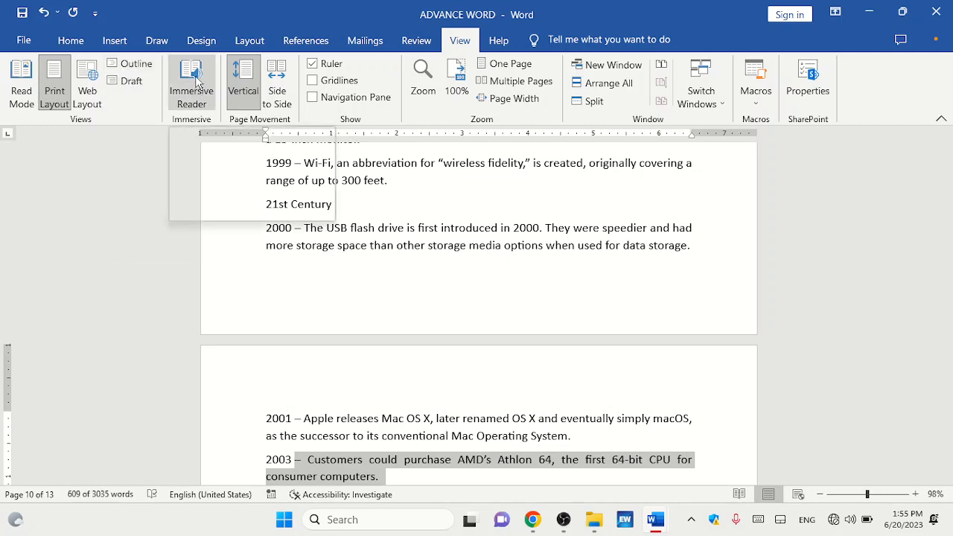
# - View the document in Immersive Reader, compare it with the print preview, and turn Immersive Reader off again
pyautogui.click(196, 88)
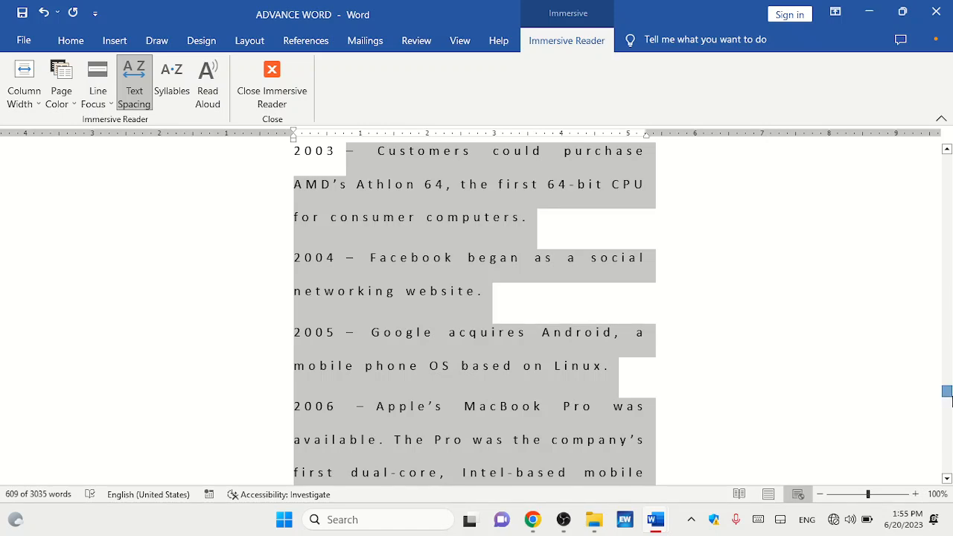
pyautogui.moveTo(948, 402); pyautogui.dragTo(948, 246)
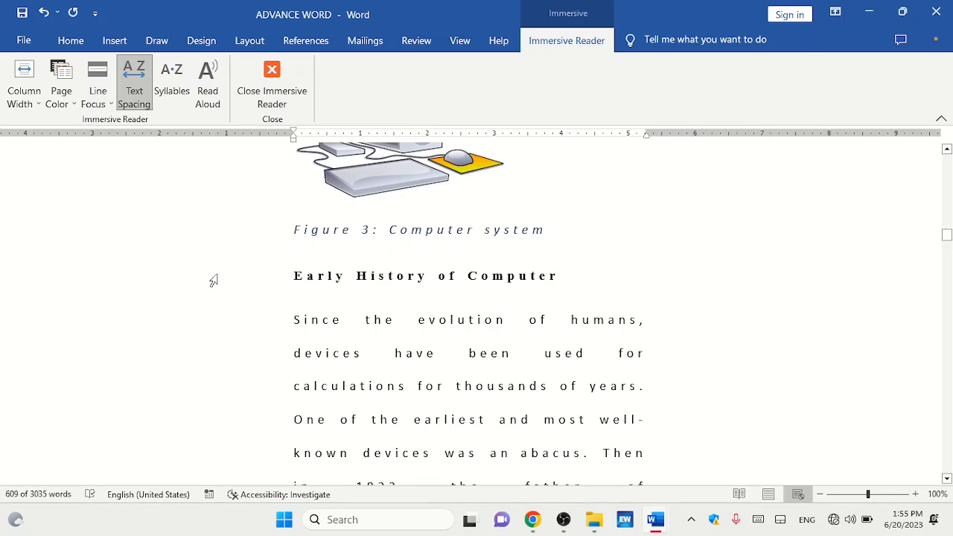
pyautogui.click(24, 42)
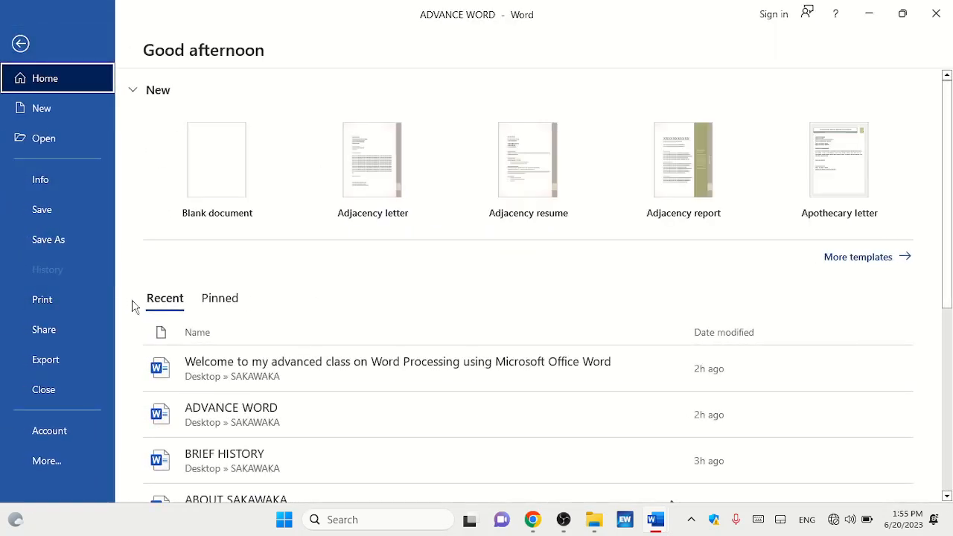
pyautogui.click(88, 305)
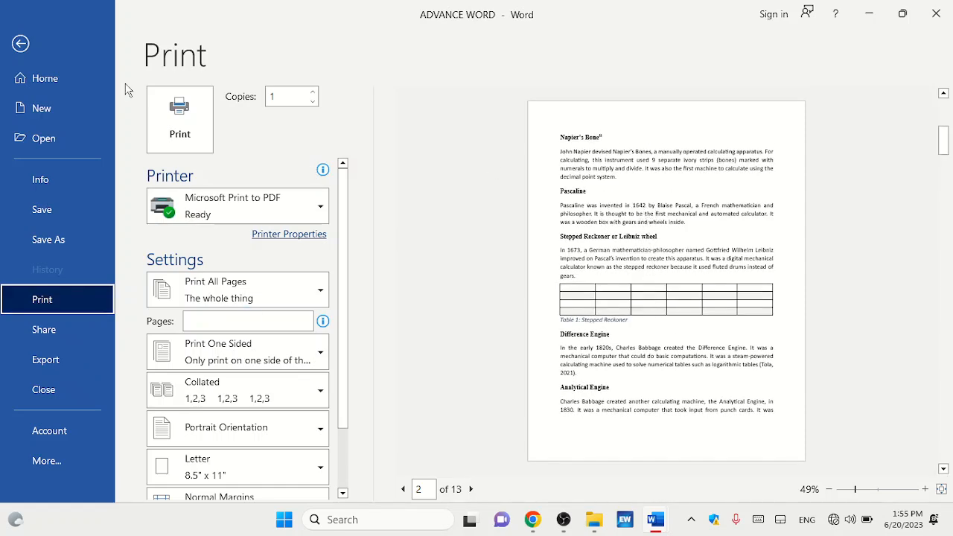
pyautogui.click(23, 44)
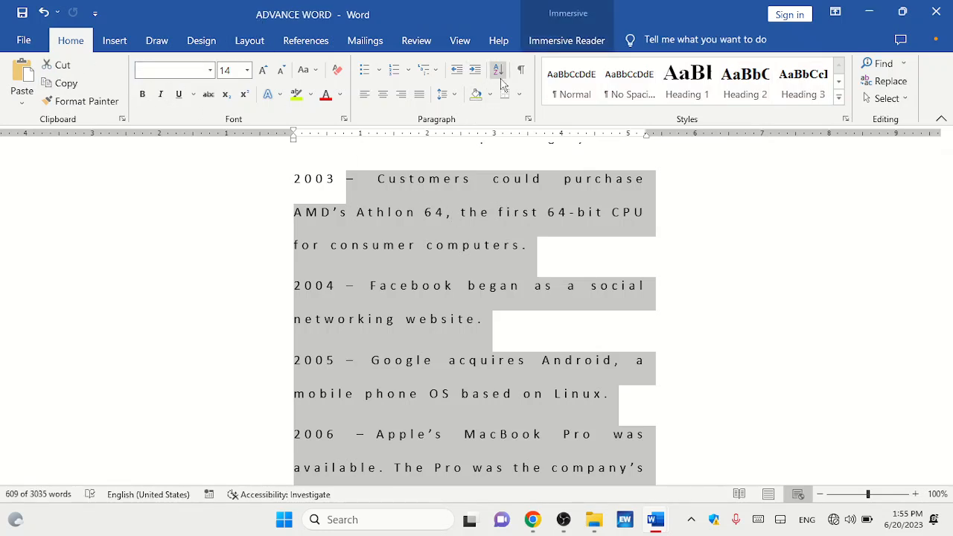
pyautogui.click(590, 37)
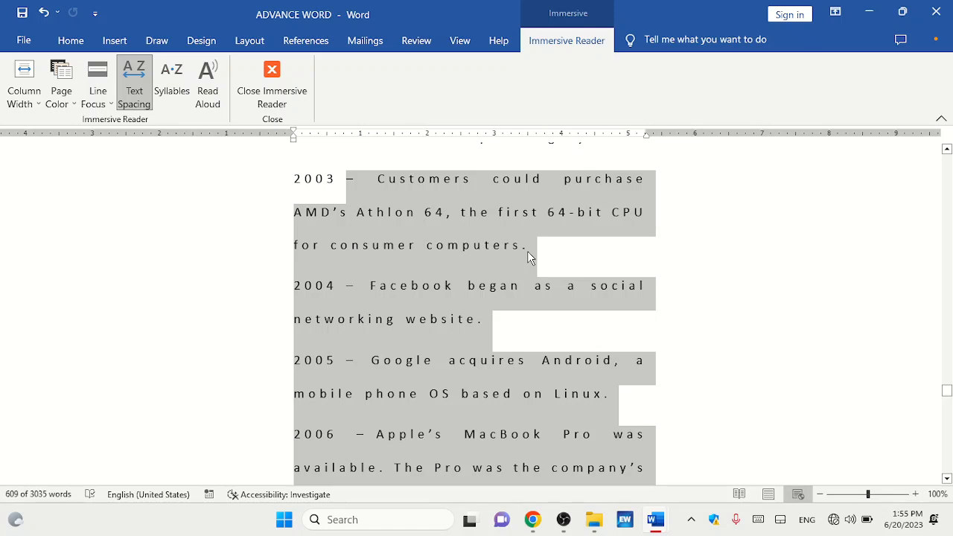
pyautogui.click(465, 43)
pyautogui.click(192, 93)
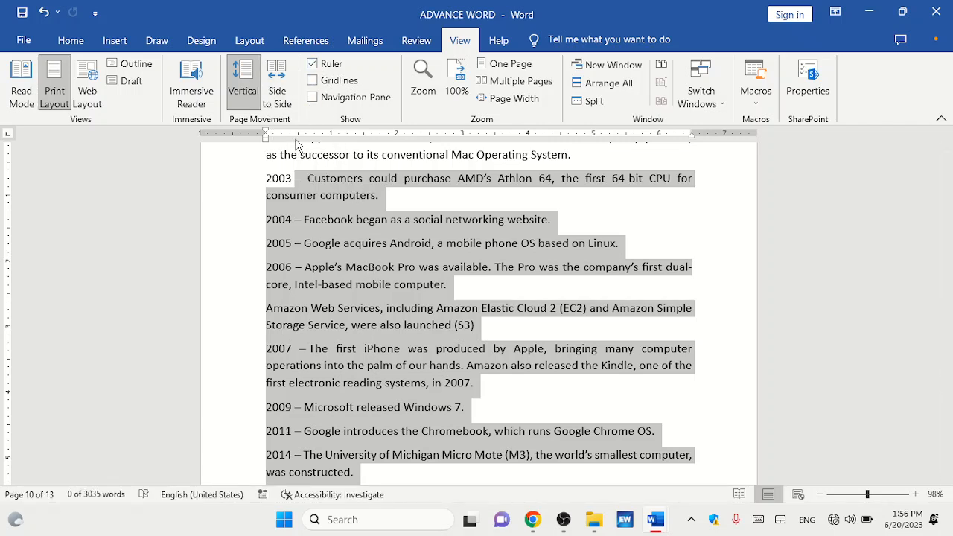
# - Hide and show the ruler twice, then clear the text selection at the 2003 entry
pyautogui.click(319, 65)
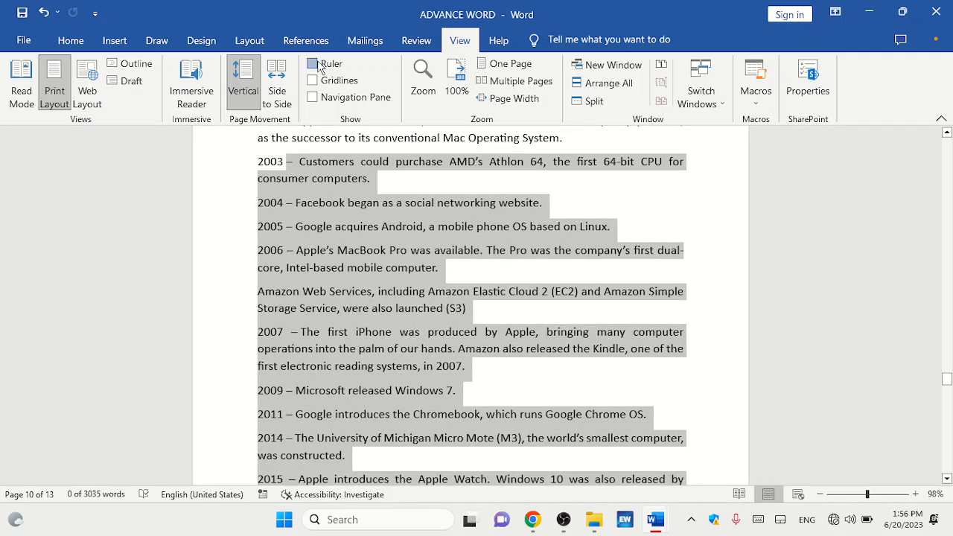
pyautogui.click(319, 65)
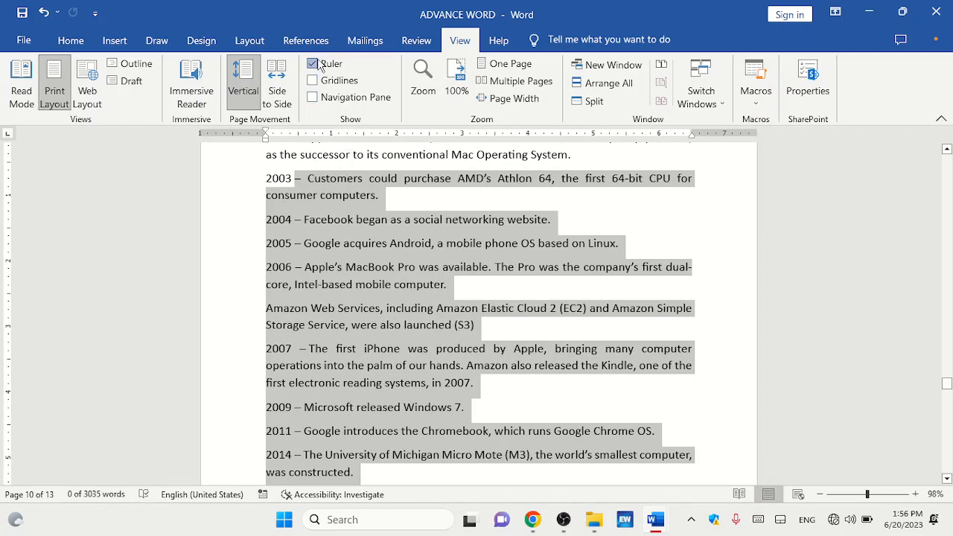
pyautogui.click(320, 65)
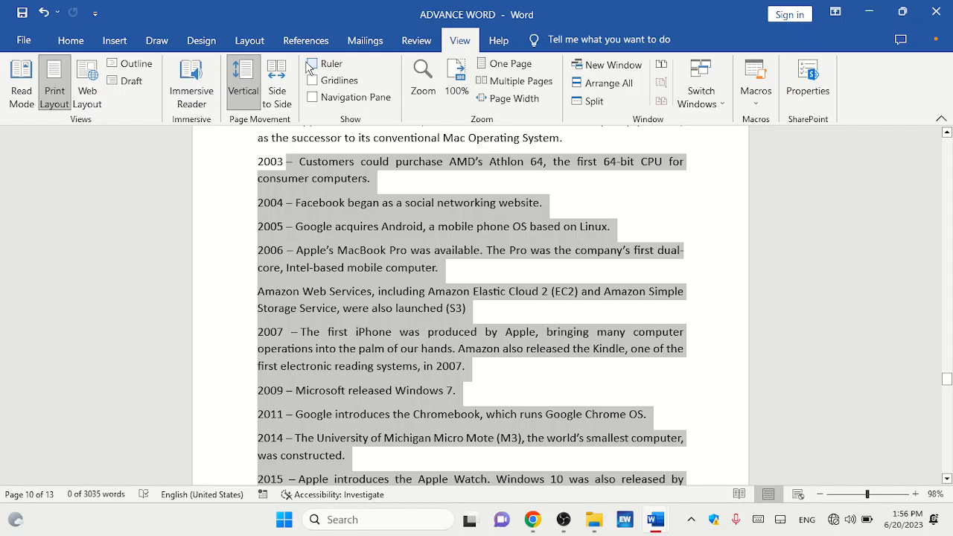
pyautogui.click(312, 65)
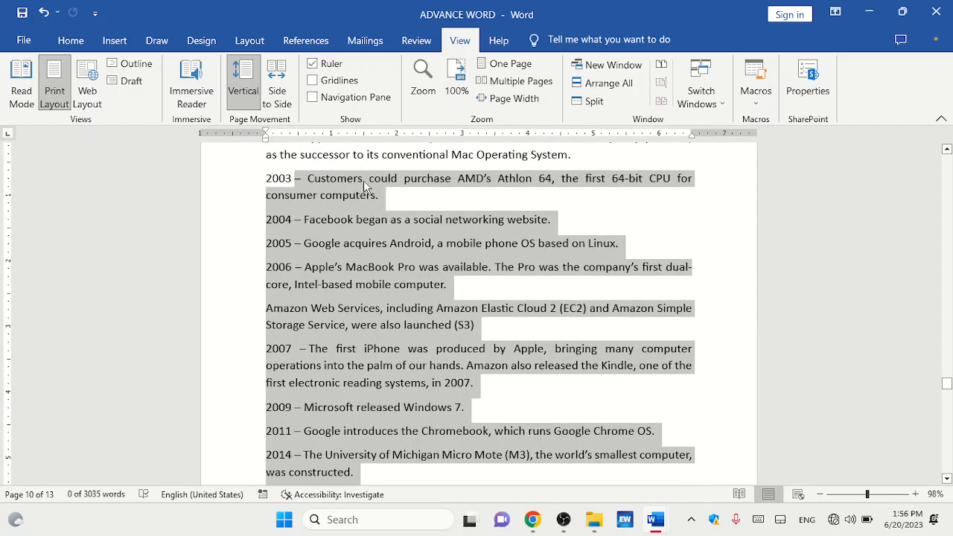
pyautogui.click(364, 183)
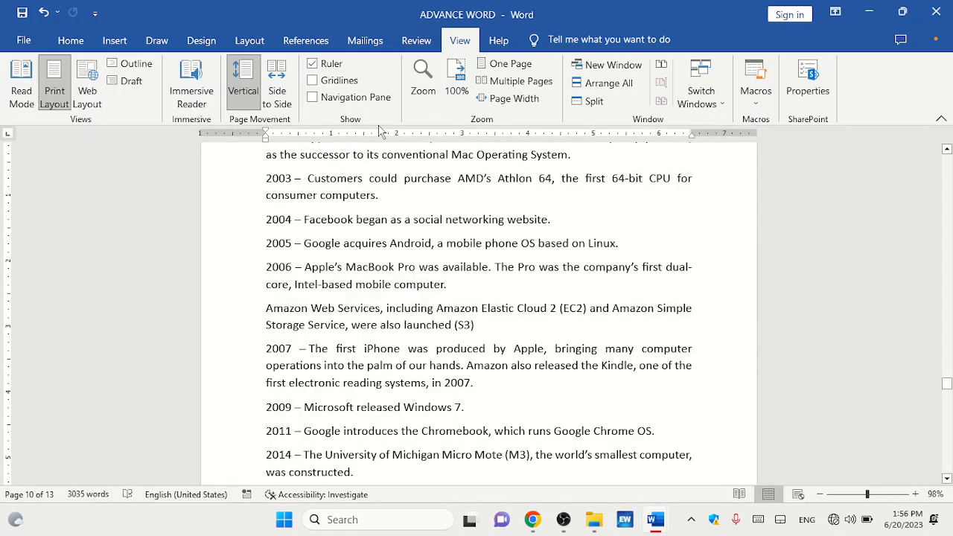
# - Show the gridlines, select text from the end of the 2003 entry through the 2005 entry over them, then hide the gridlines and deselect
pyautogui.click(344, 83)
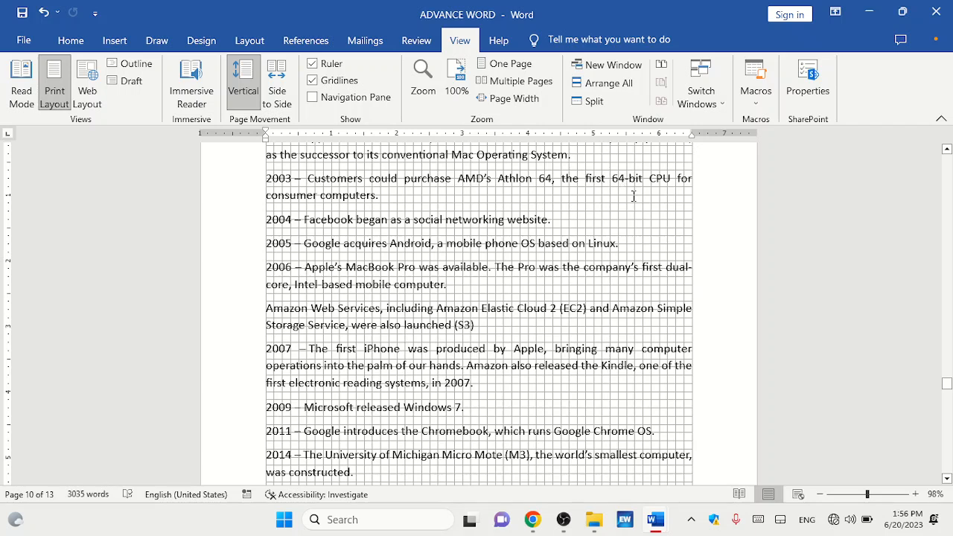
pyautogui.moveTo(634, 195); pyautogui.dragTo(589, 223)
pyautogui.click(587, 226)
pyautogui.moveTo(680, 203); pyautogui.dragTo(536, 269)
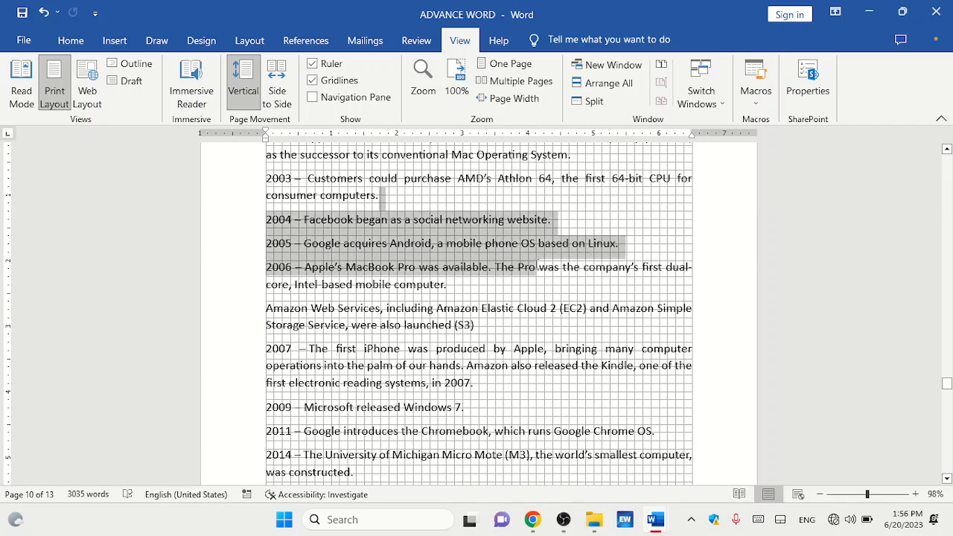
pyautogui.click(570, 289)
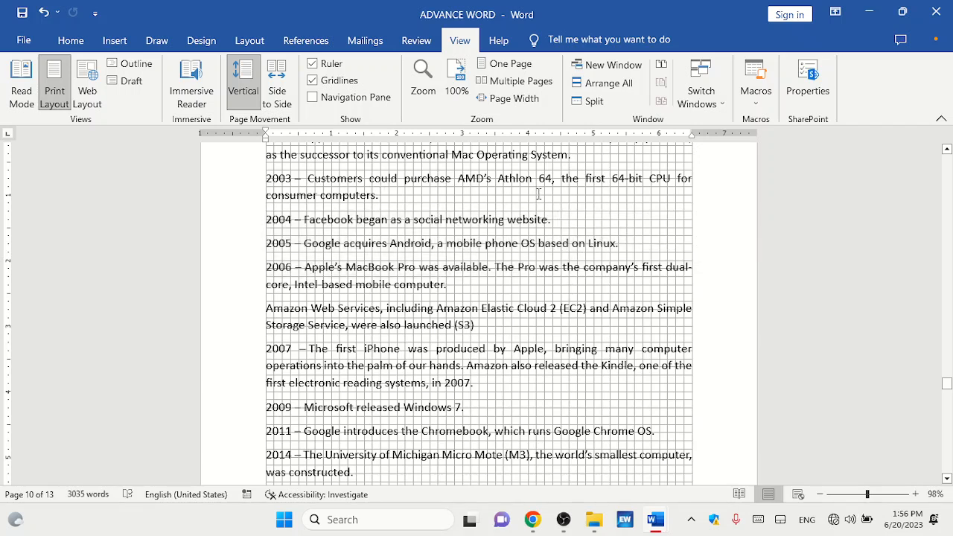
pyautogui.moveTo(538, 194); pyautogui.dragTo(618, 245)
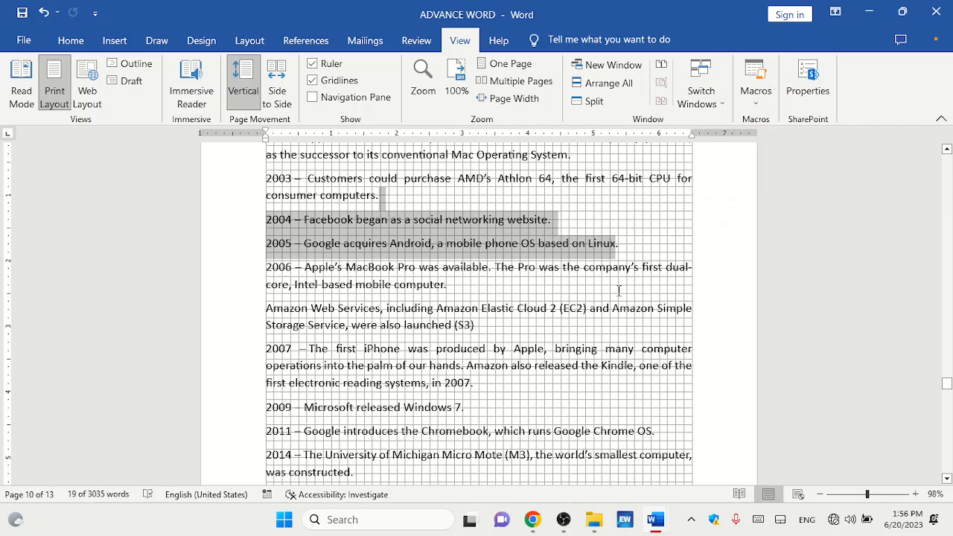
pyautogui.click(336, 80)
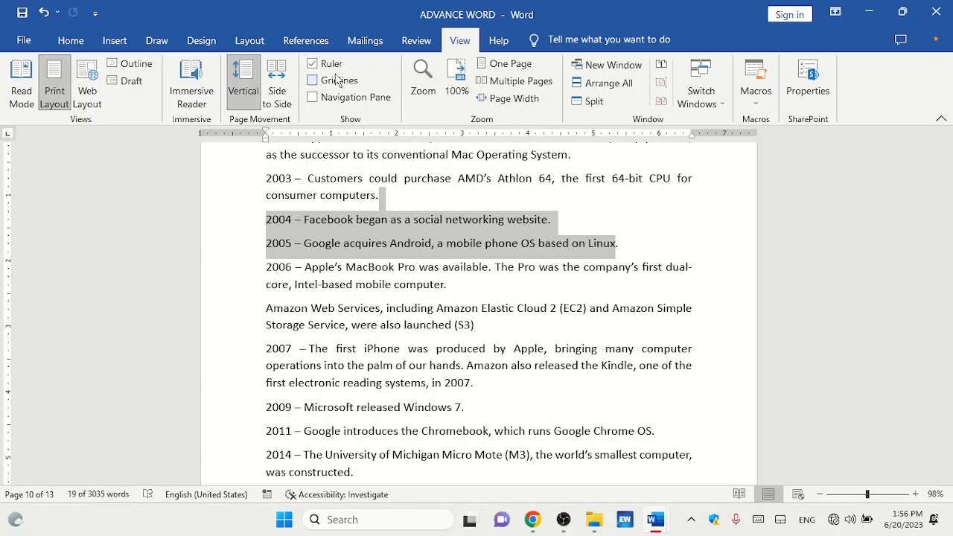
pyautogui.click(578, 277)
# - Show the Navigation Pane and jump to the headings Tabulating machine, FAQs on History of Computers, and History of Computers Generation
pyautogui.click(348, 95)
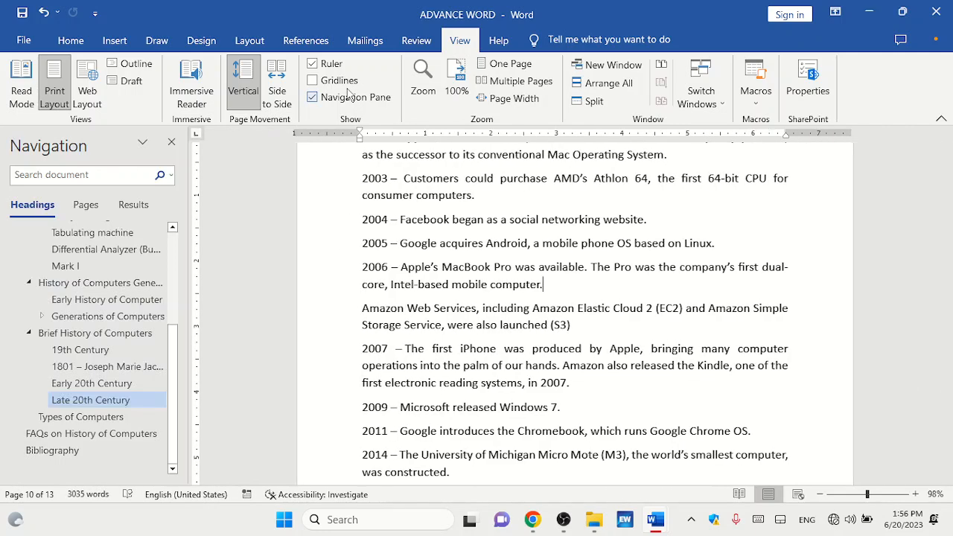
pyautogui.click(66, 236)
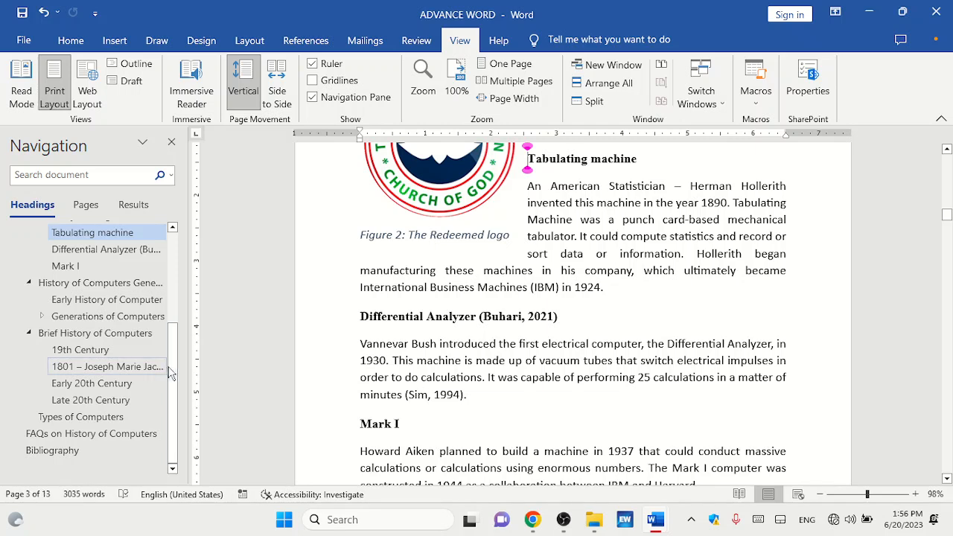
pyautogui.moveTo(171, 373); pyautogui.dragTo(177, 294)
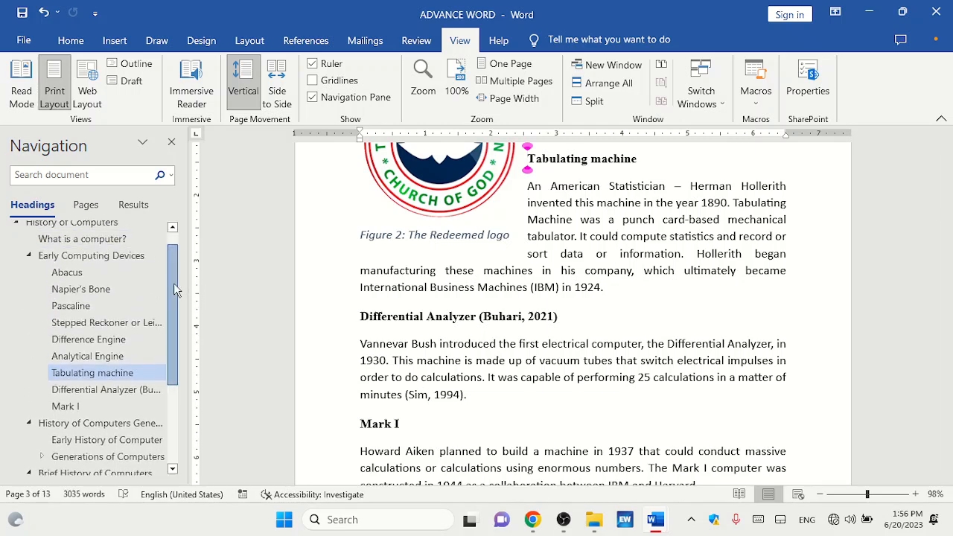
pyautogui.moveTo(175, 290); pyautogui.dragTo(176, 260)
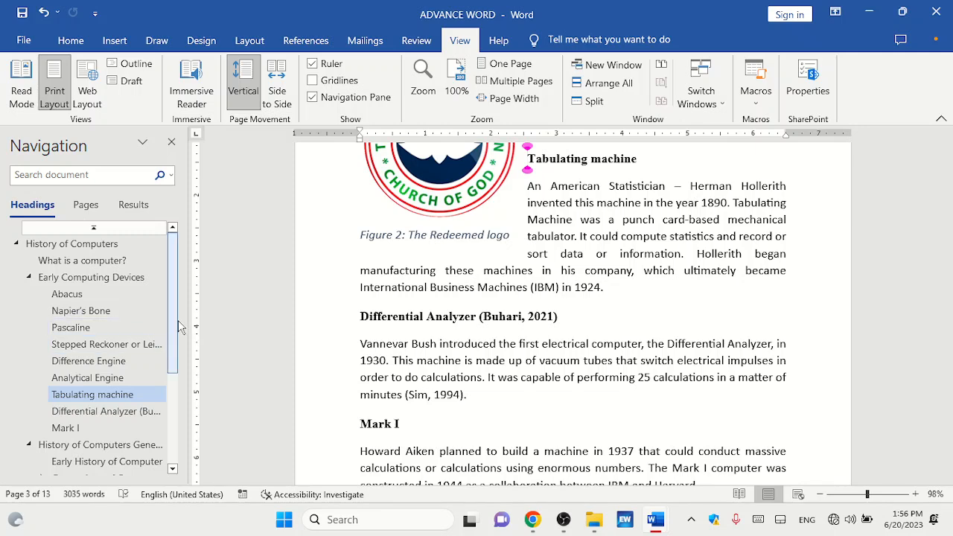
pyautogui.moveTo(173, 342); pyautogui.dragTo(179, 437)
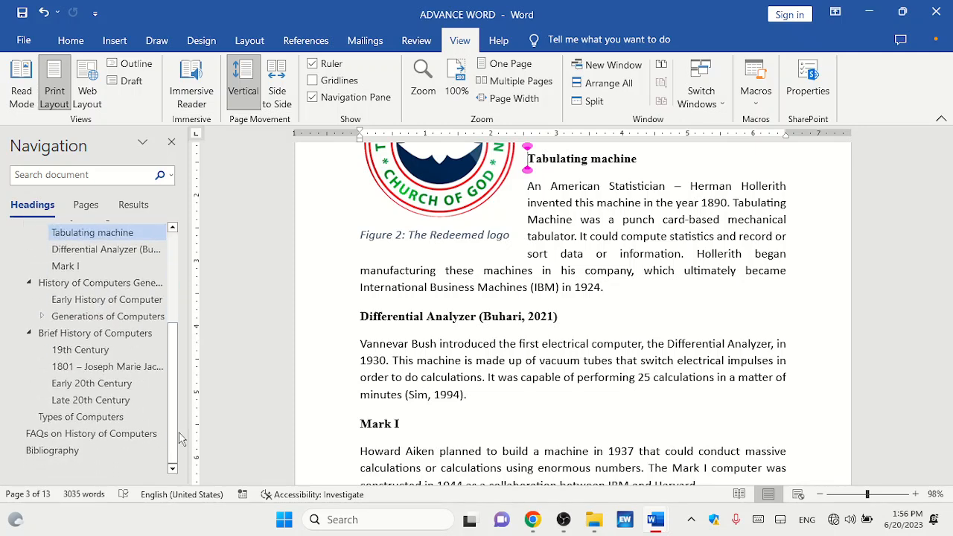
pyautogui.click(61, 434)
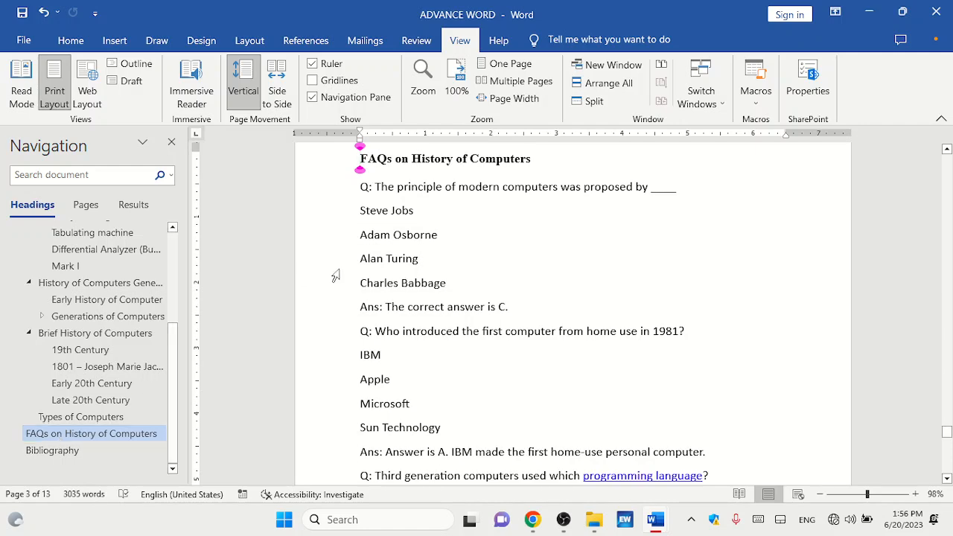
pyautogui.click(70, 287)
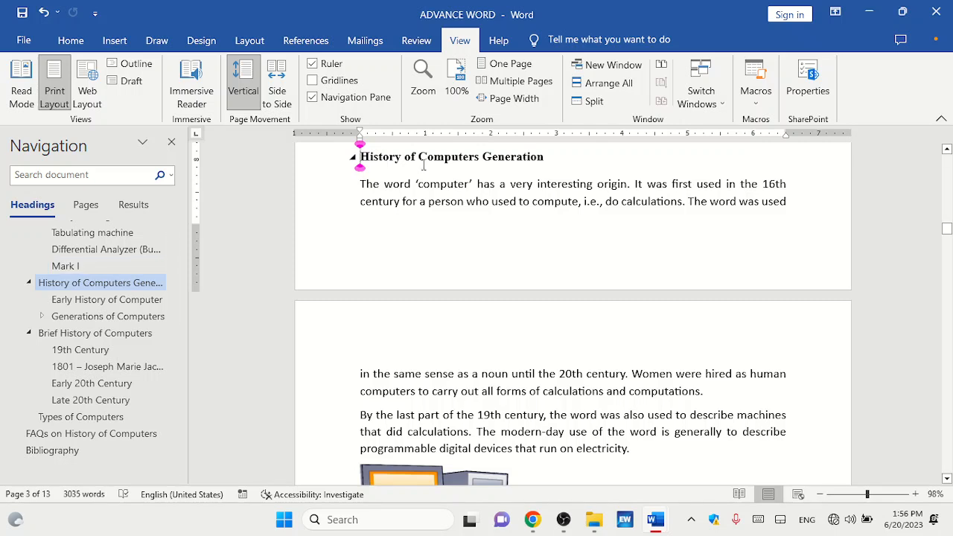
# - Browse the page thumbnails in the Navigation Pane, go to page 11 and back to page 10, and close the pane
pyautogui.click(86, 207)
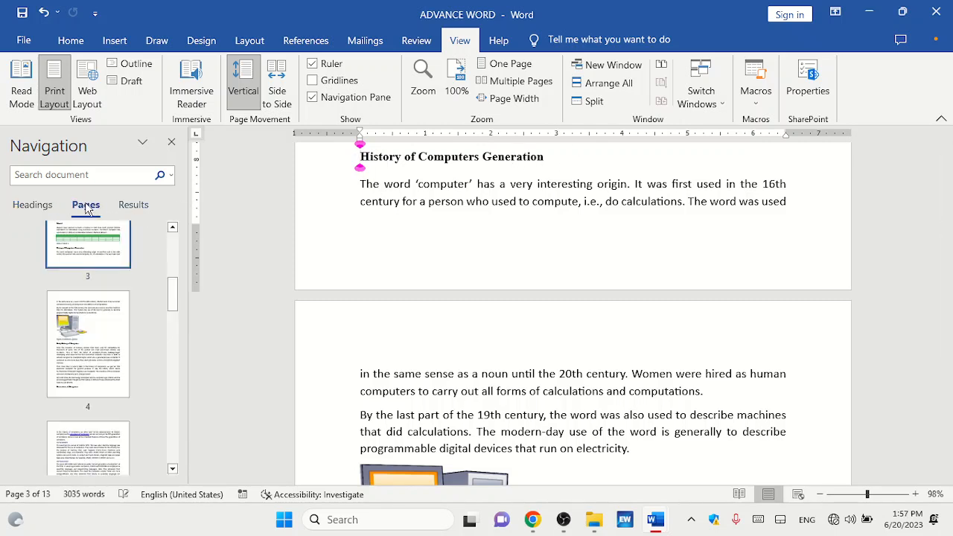
pyautogui.moveTo(174, 299); pyautogui.dragTo(170, 410)
pyautogui.click(93, 361)
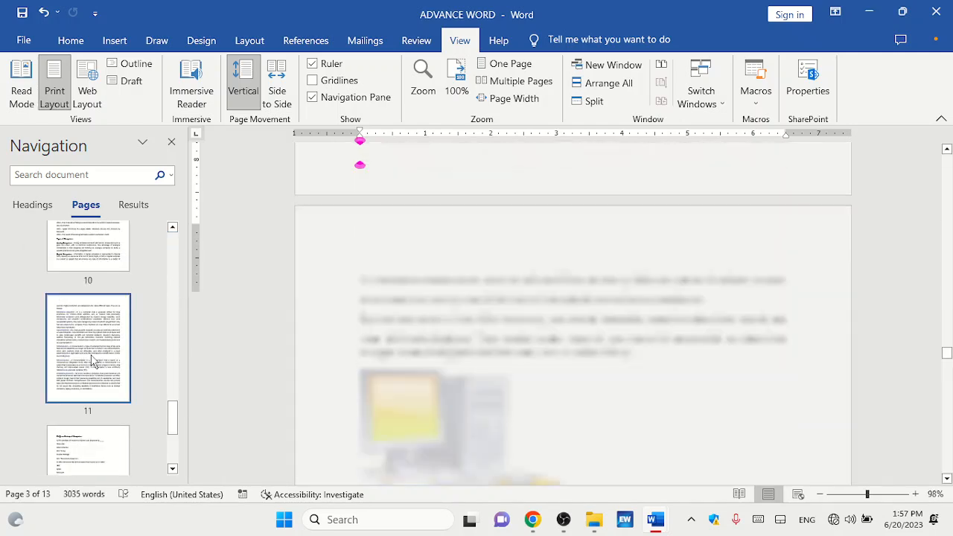
pyautogui.click(97, 259)
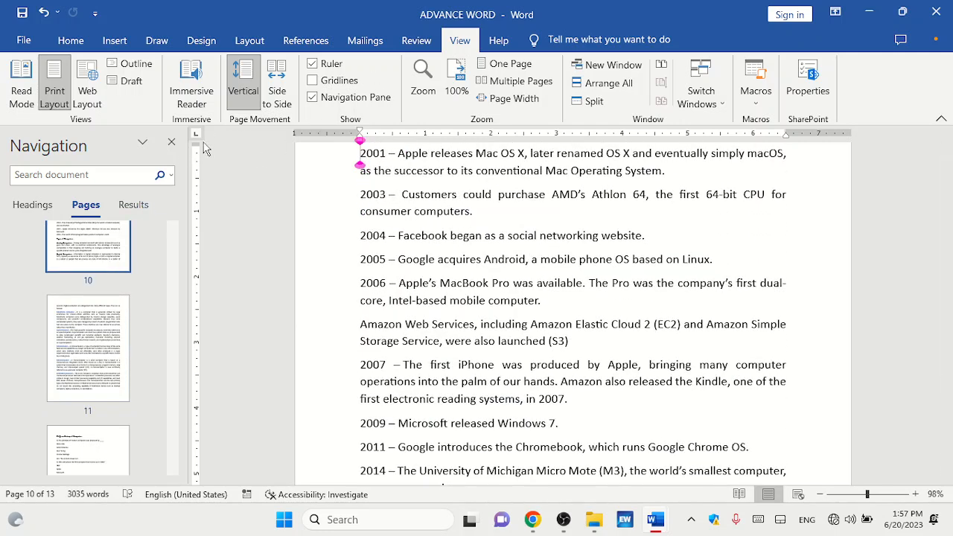
pyautogui.click(171, 142)
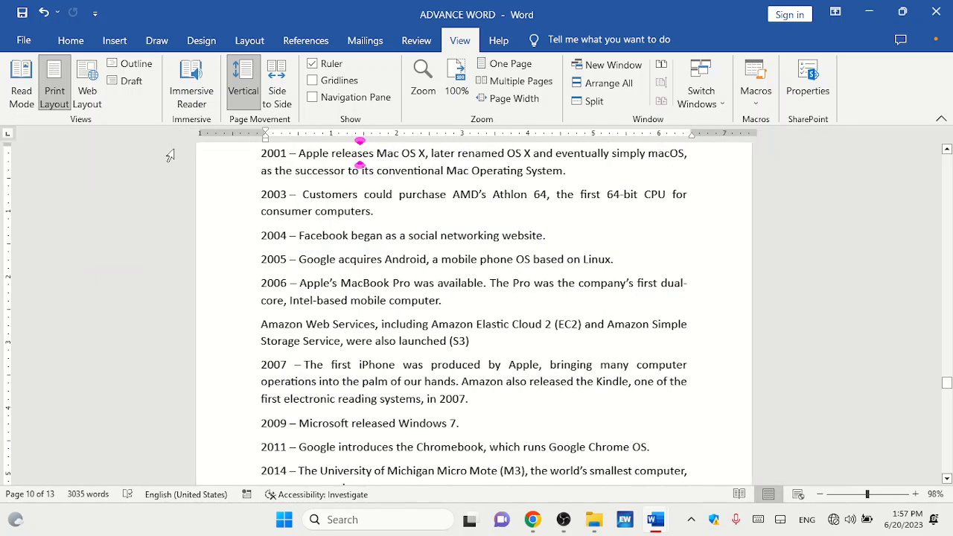
# - Zoom the document out to show the whole page, and return it to 100%
pyautogui.click(437, 92)
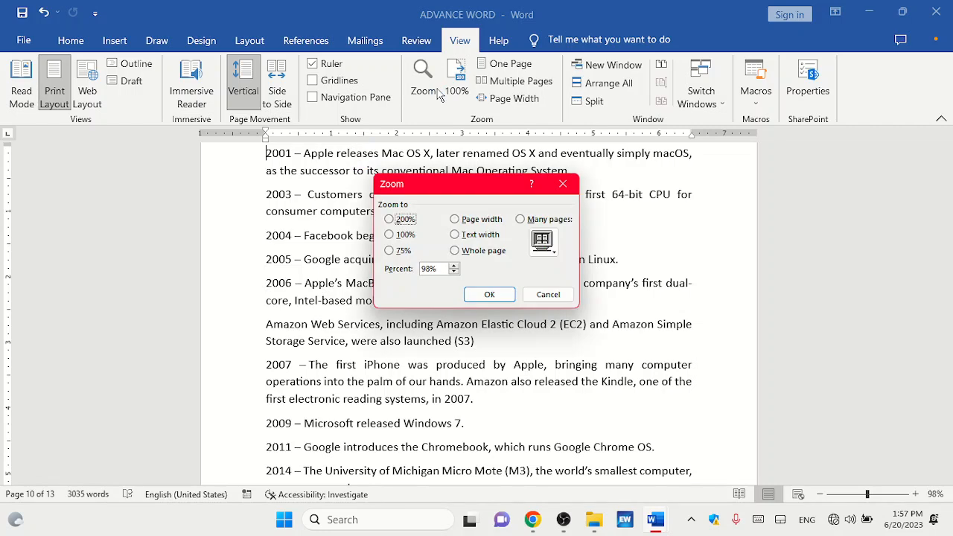
pyautogui.click(475, 253)
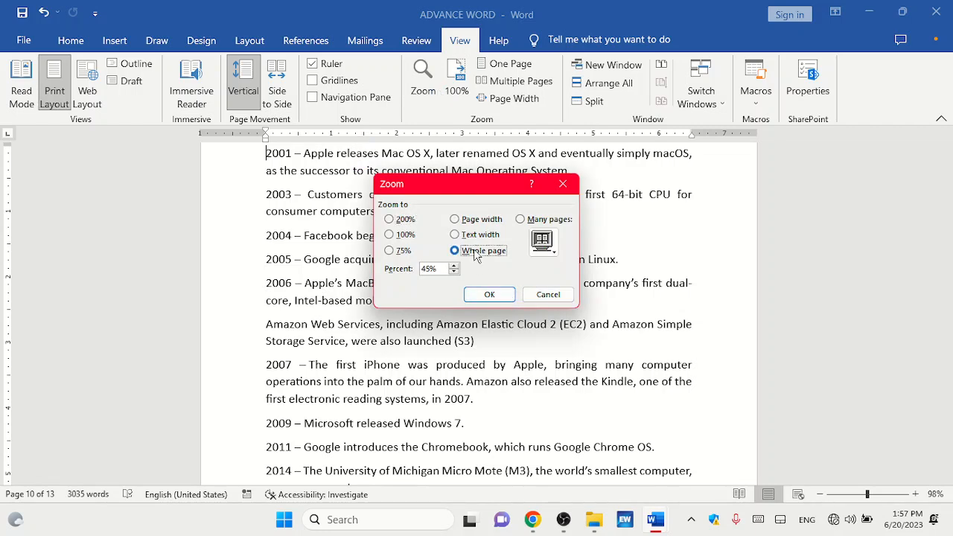
pyautogui.click(476, 298)
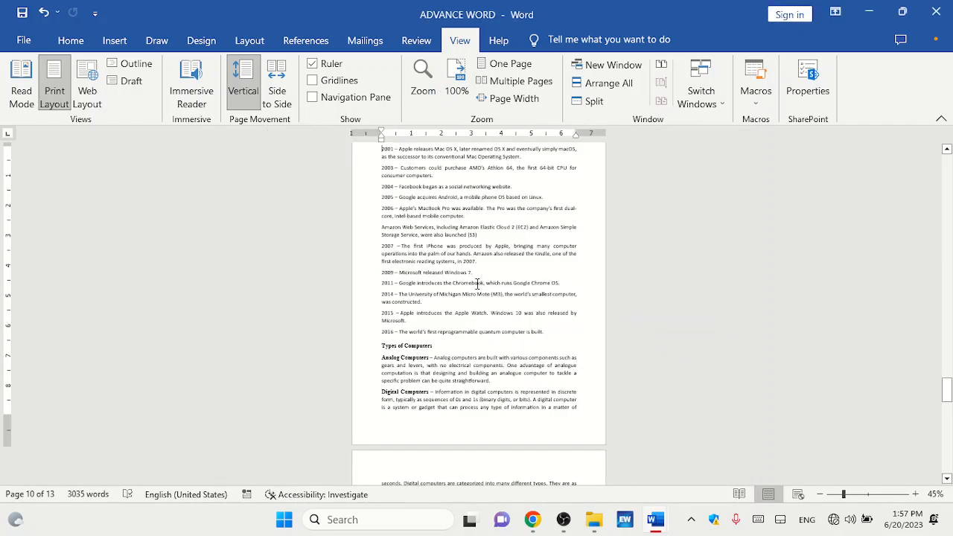
pyautogui.click(452, 83)
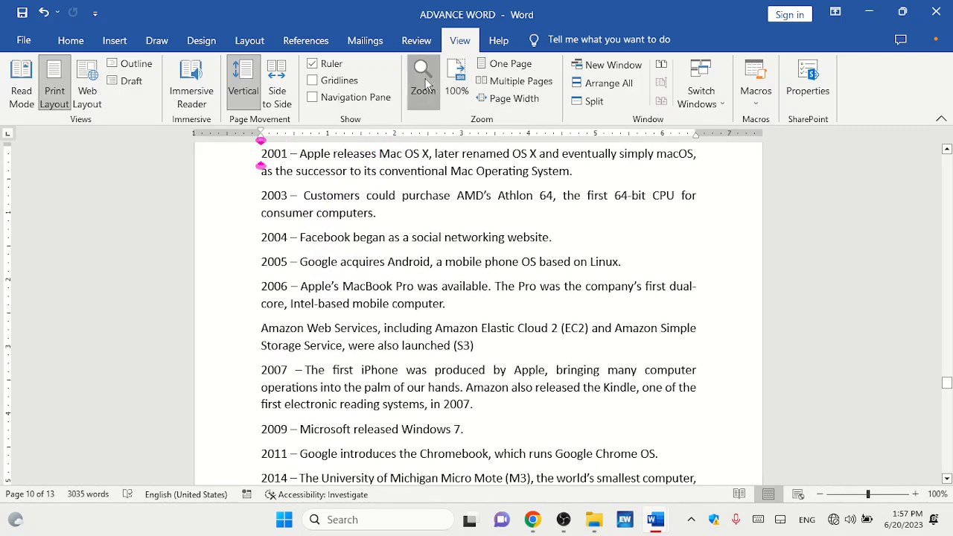
# - Set a custom zoom of 300%, reduce it to about 114%, and reset the document to 100%
pyautogui.click(424, 82)
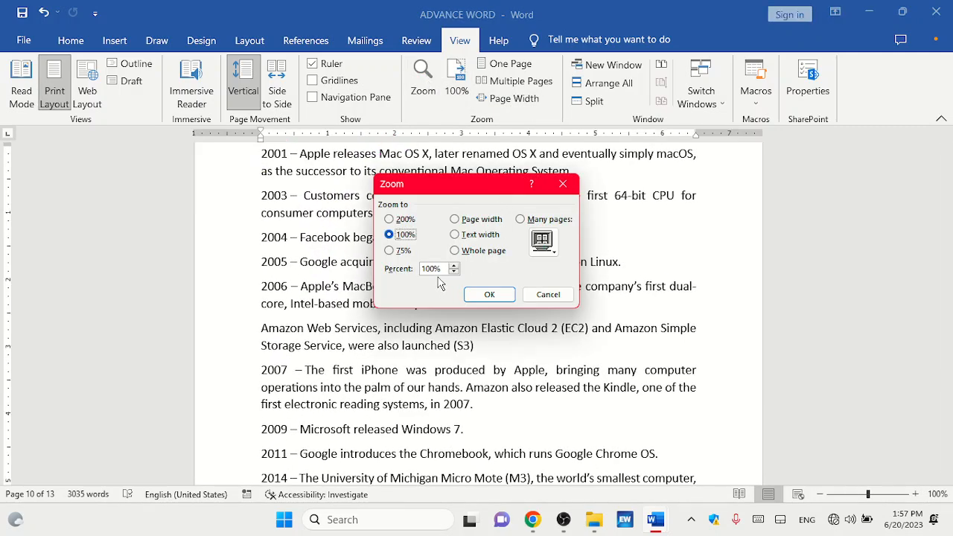
pyautogui.press('Tab')
pyautogui.write('3')
pyautogui.click(485, 295)
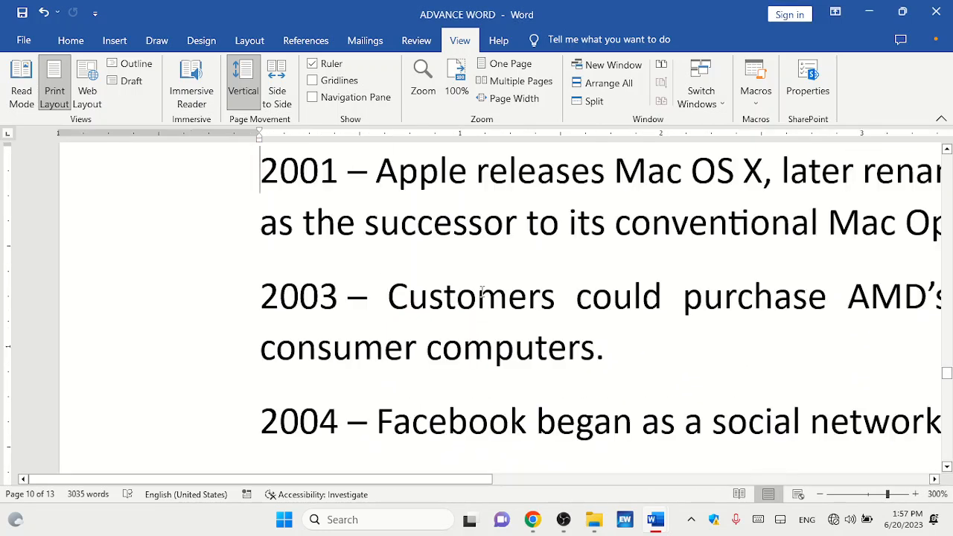
pyautogui.click(870, 495)
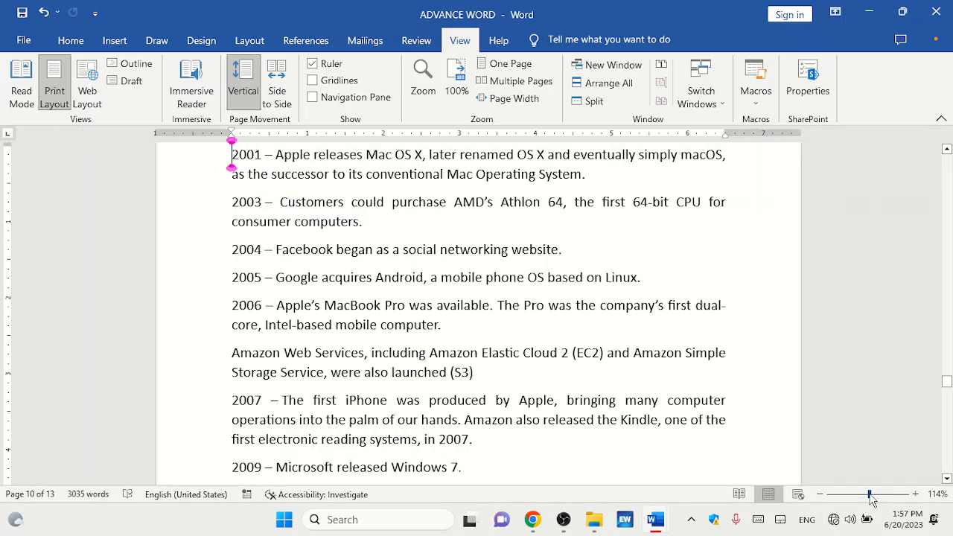
pyautogui.click(458, 88)
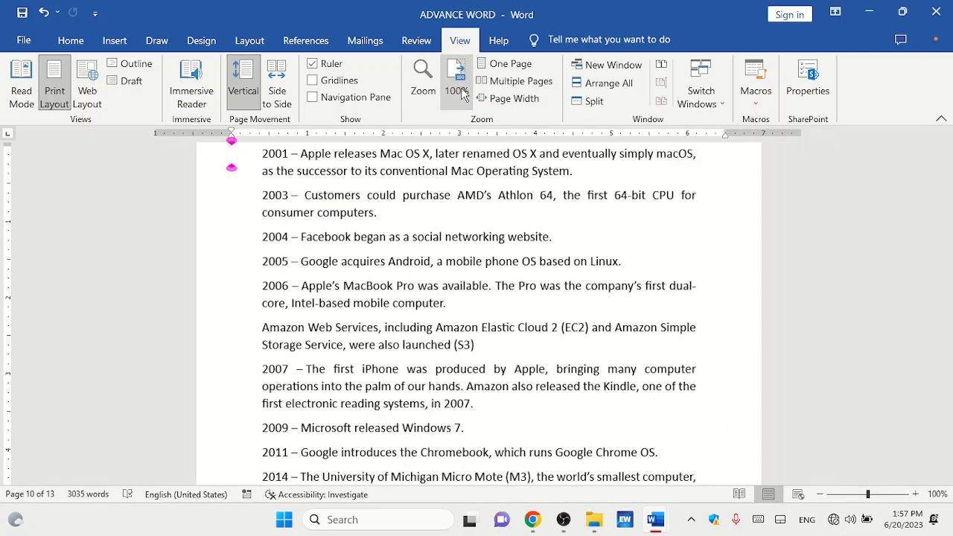
# - Show the document at page width and as multiple pages, go to page 1, and compare page width with the one-page view
pyautogui.click(513, 101)
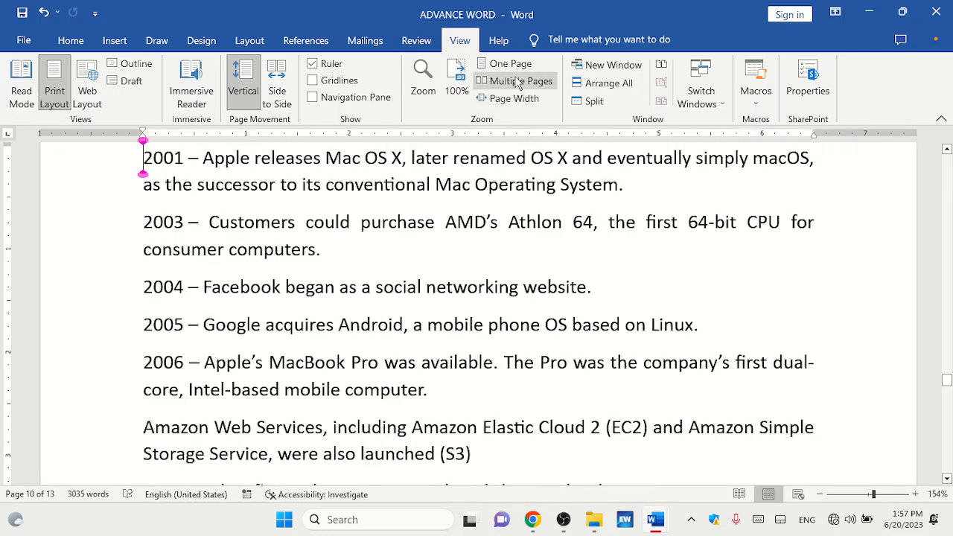
pyautogui.click(519, 82)
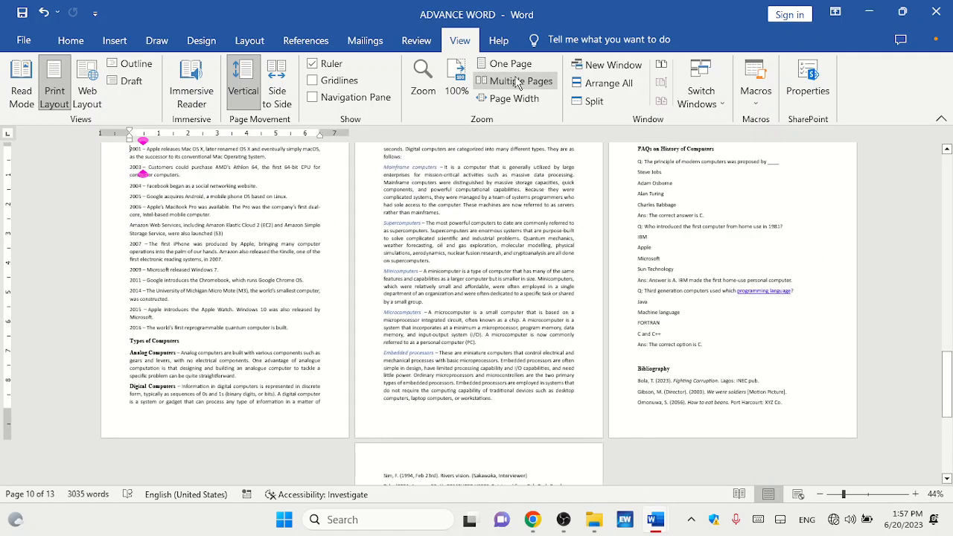
pyautogui.moveTo(948, 383); pyautogui.dragTo(949, 175)
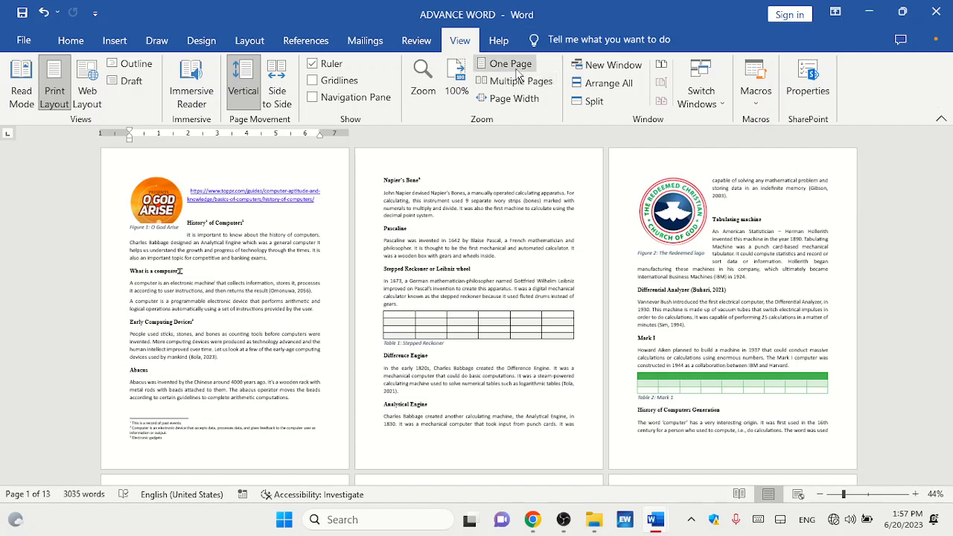
pyautogui.click(511, 98)
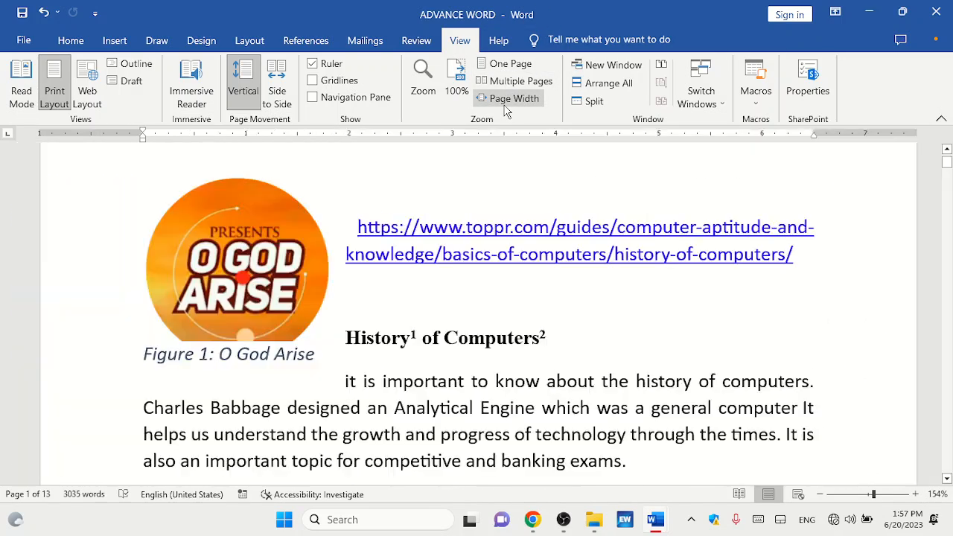
pyautogui.click(518, 65)
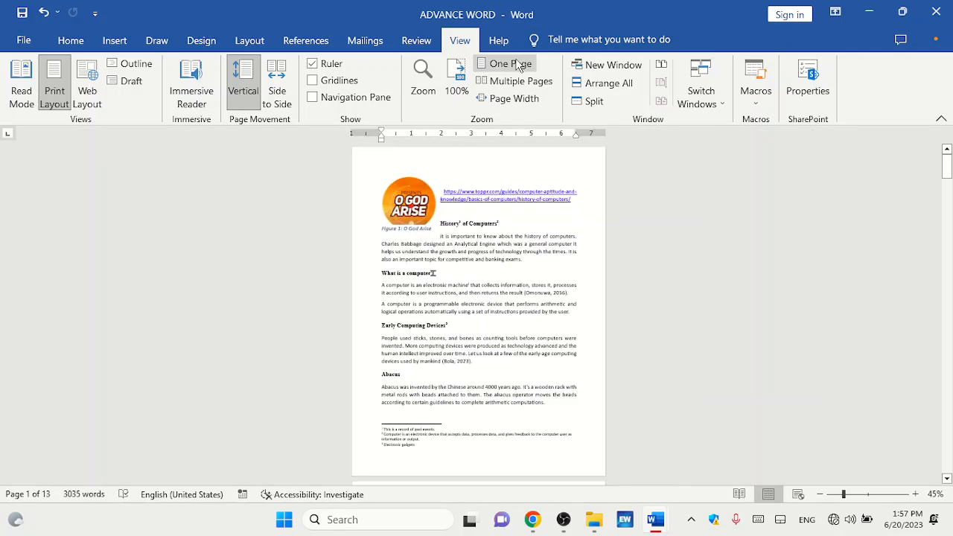
# - Split the document window, lower the divider slightly, and show page 10 in the upper pane and page 1 in the lower pane
pyautogui.click(595, 101)
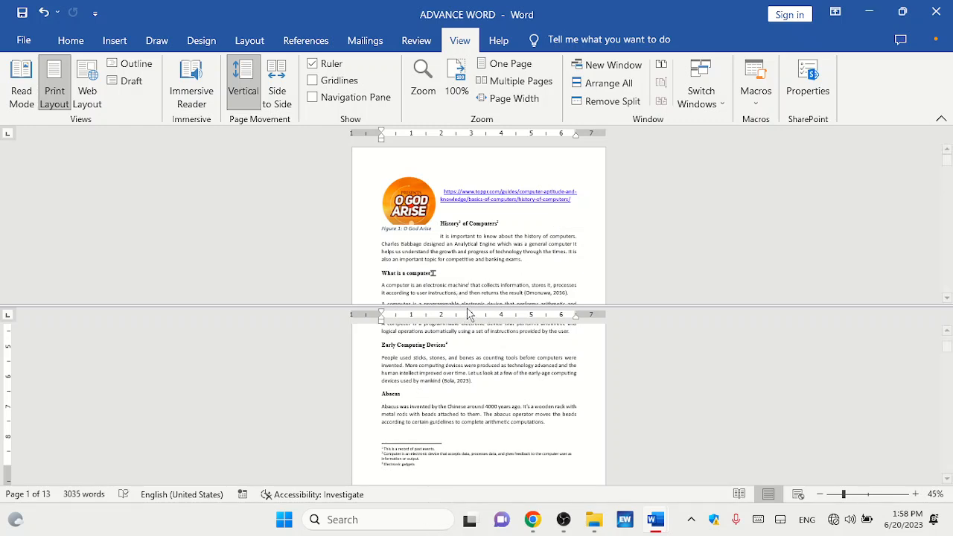
pyautogui.moveTo(465, 305); pyautogui.dragTo(465, 328)
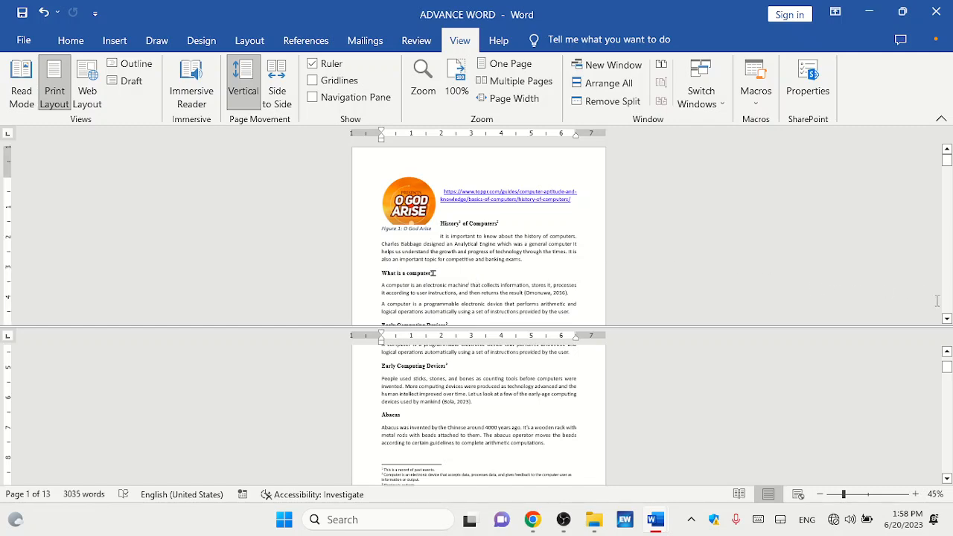
pyautogui.scroll(-15, 432, 273)
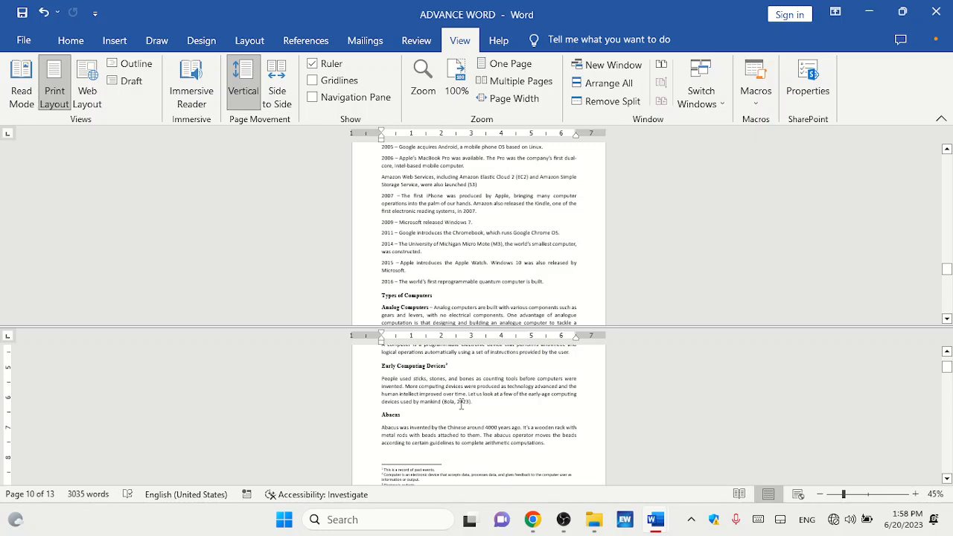
pyautogui.click(947, 354)
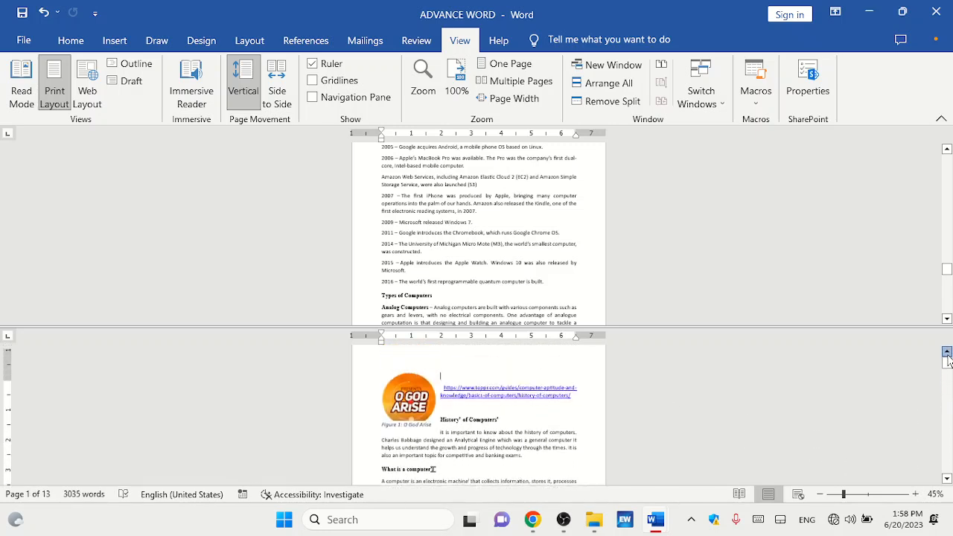
# - Bring the upper pane to page 7 while the lower pane stays on page 1, and remove the window split
pyautogui.click(554, 246)
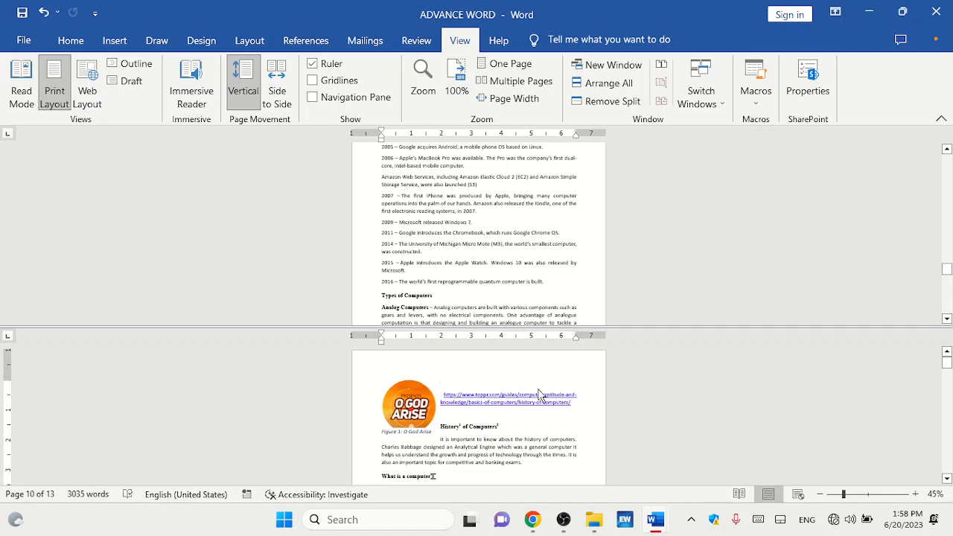
pyautogui.moveTo(949, 271); pyautogui.dragTo(949, 243)
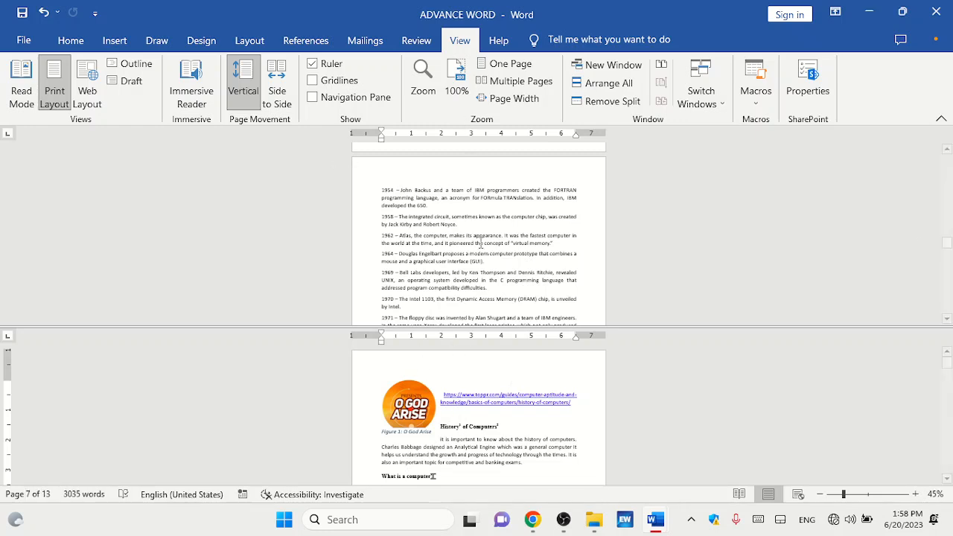
pyautogui.click(606, 103)
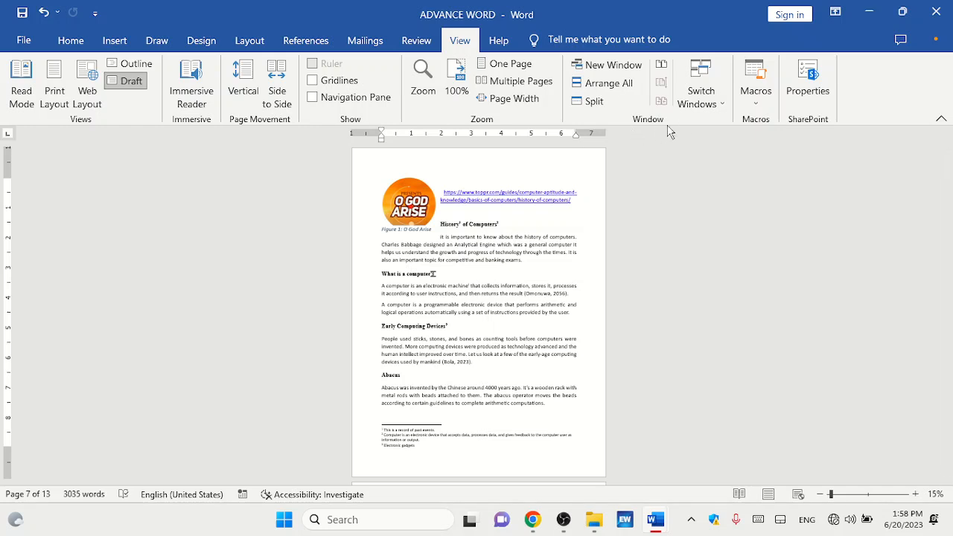
# - List the open Word documents, preview their windows, and return to ADVANCE WORD
pyautogui.click(709, 110)
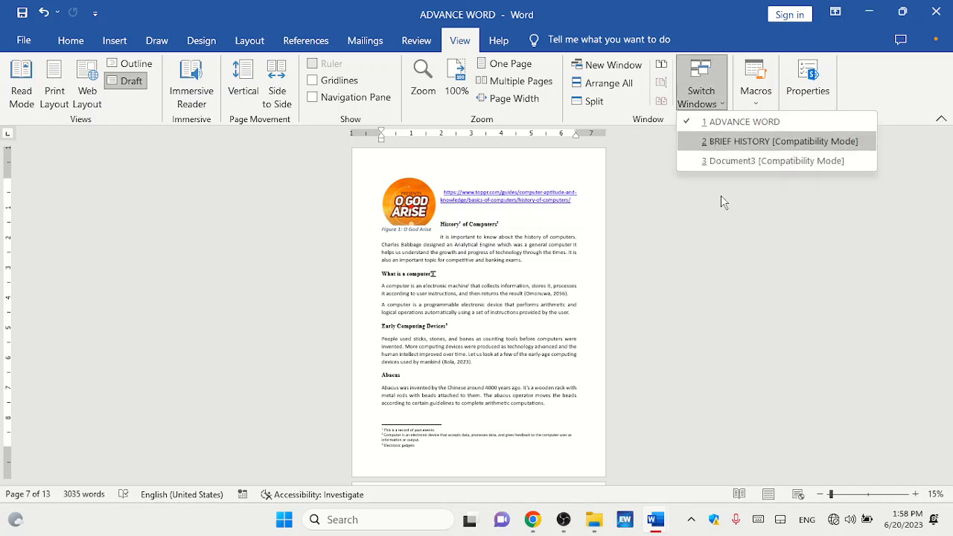
pyautogui.moveTo(658, 530)
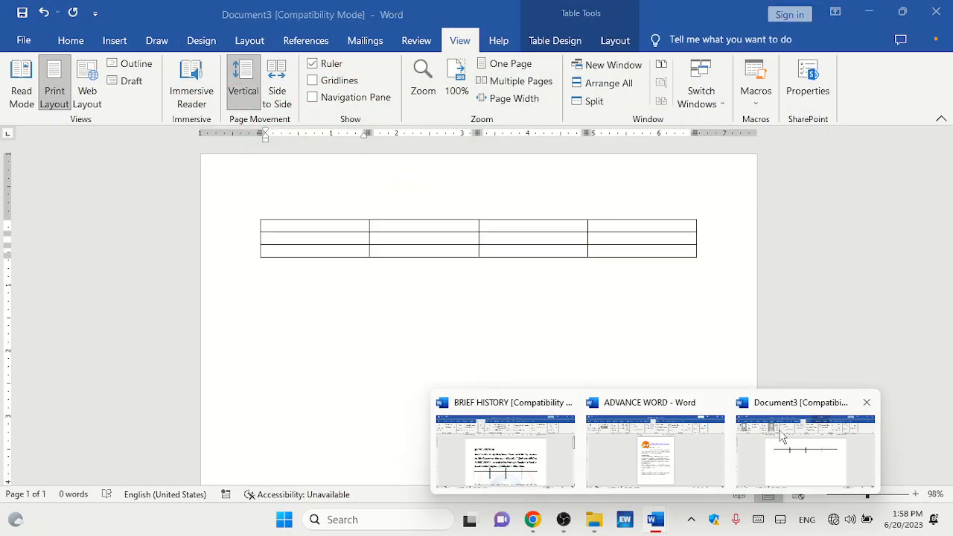
pyautogui.click(657, 454)
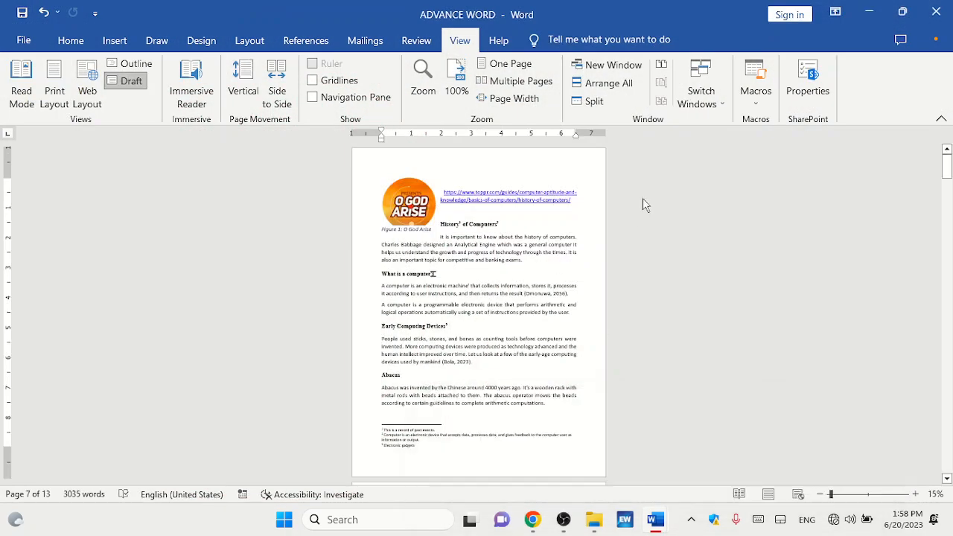
# - Switch from ADVANCE WORD to the BRIEF HISTORY document, on to Document3, and back to ADVANCE WORD
pyautogui.click(711, 108)
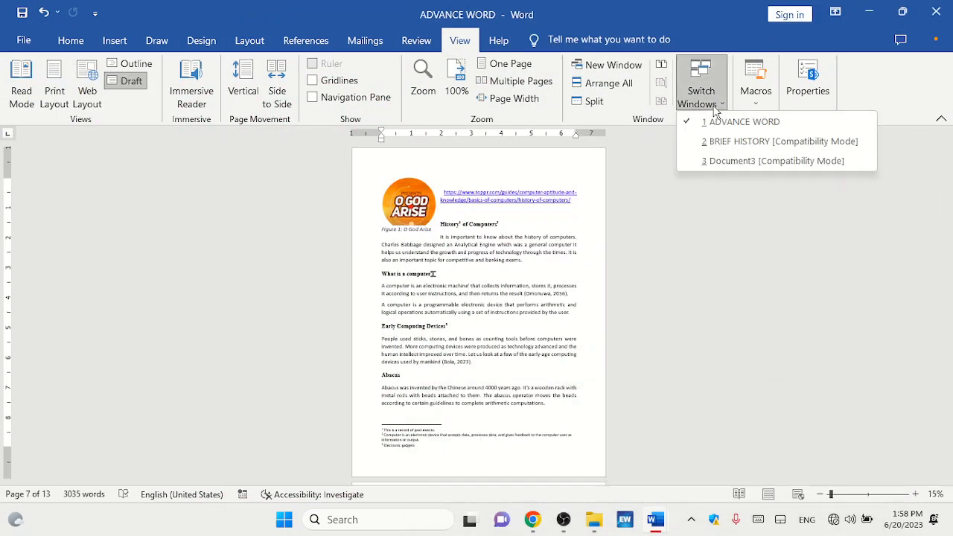
pyautogui.click(720, 140)
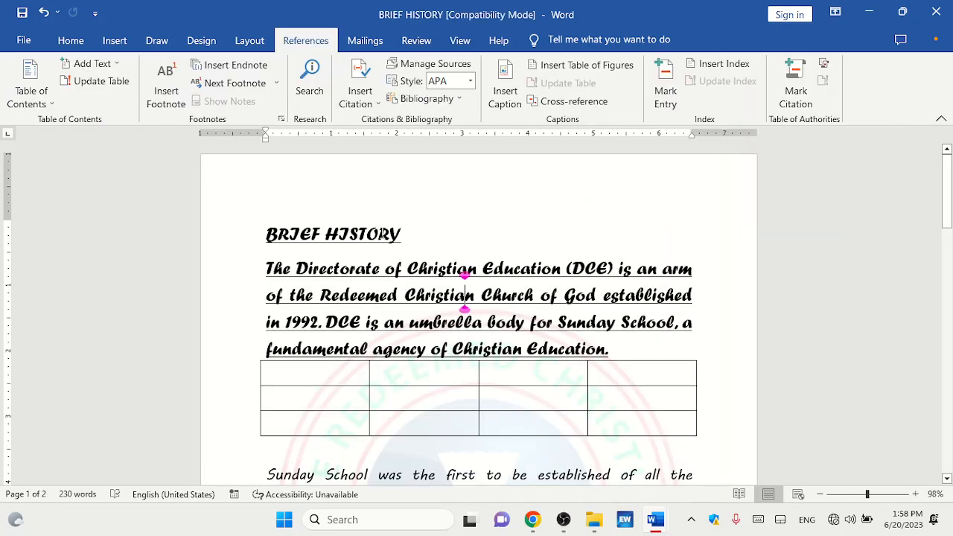
pyautogui.click(460, 41)
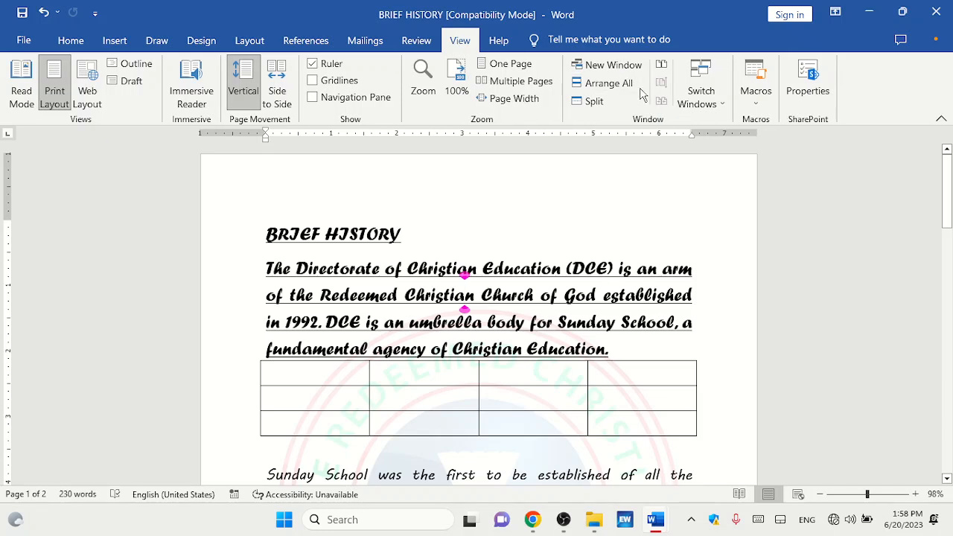
pyautogui.click(706, 95)
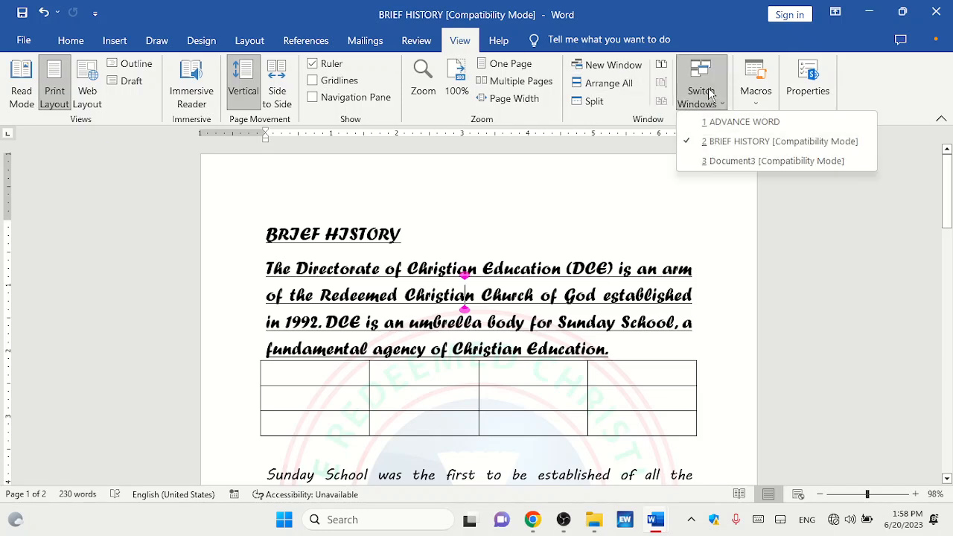
pyautogui.click(751, 162)
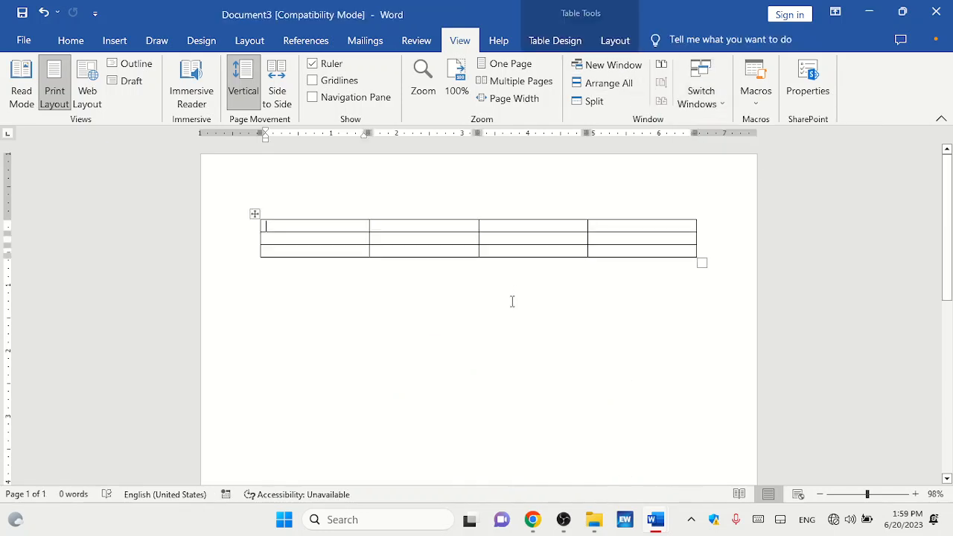
pyautogui.click(692, 105)
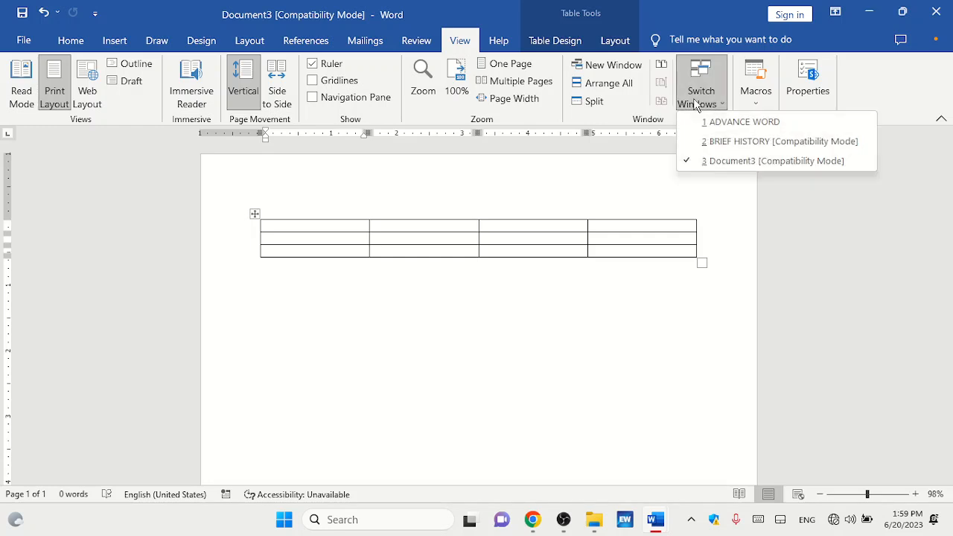
pyautogui.click(716, 124)
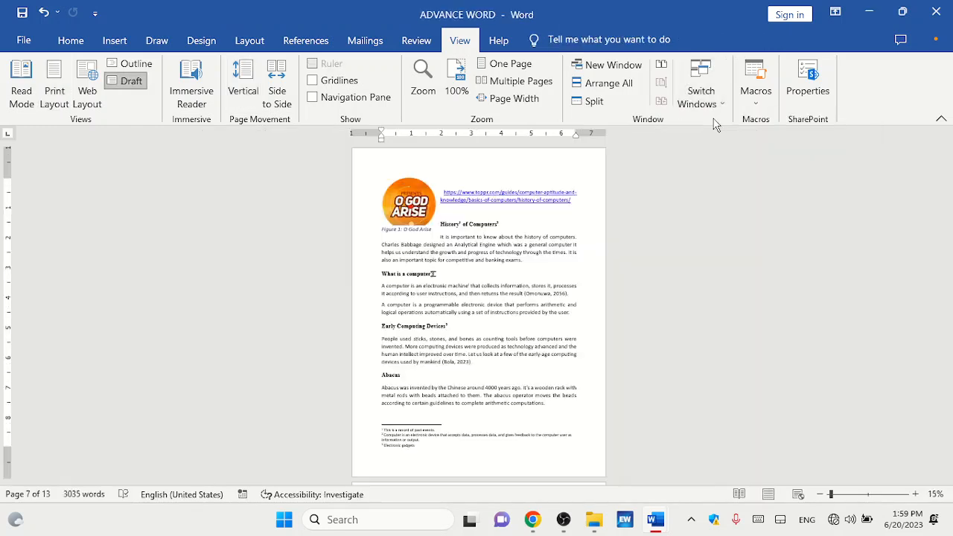
# - Return ADVANCE WORD to Print Layout and zoom it to page width
pyautogui.click(520, 98)
pyautogui.hotkey('ctrl', 'alt', 'p')
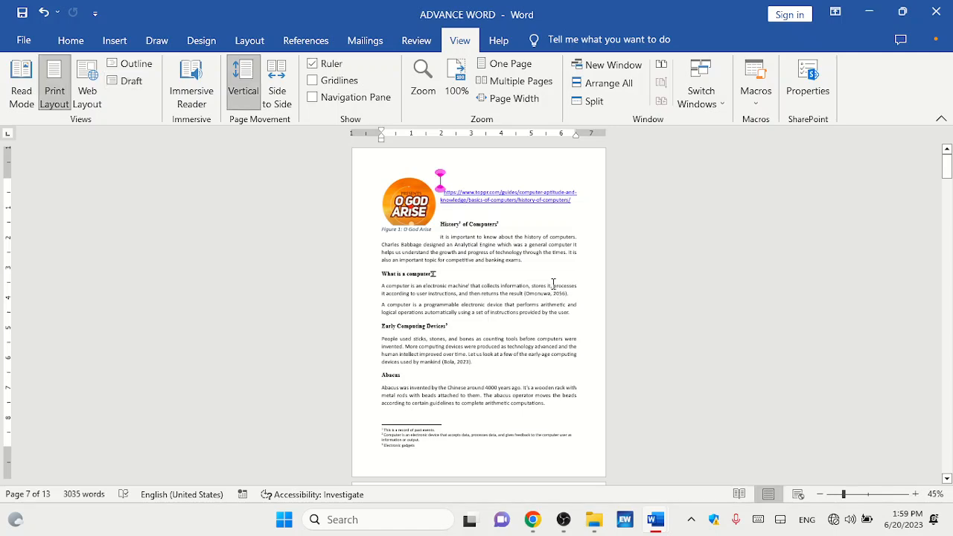
pyautogui.click(520, 99)
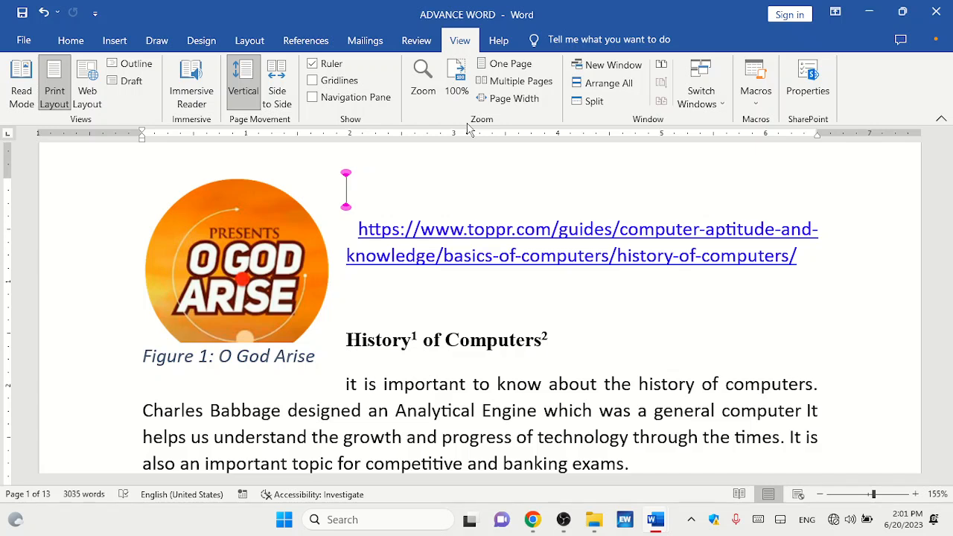
pyautogui.moveTo(564, 521)
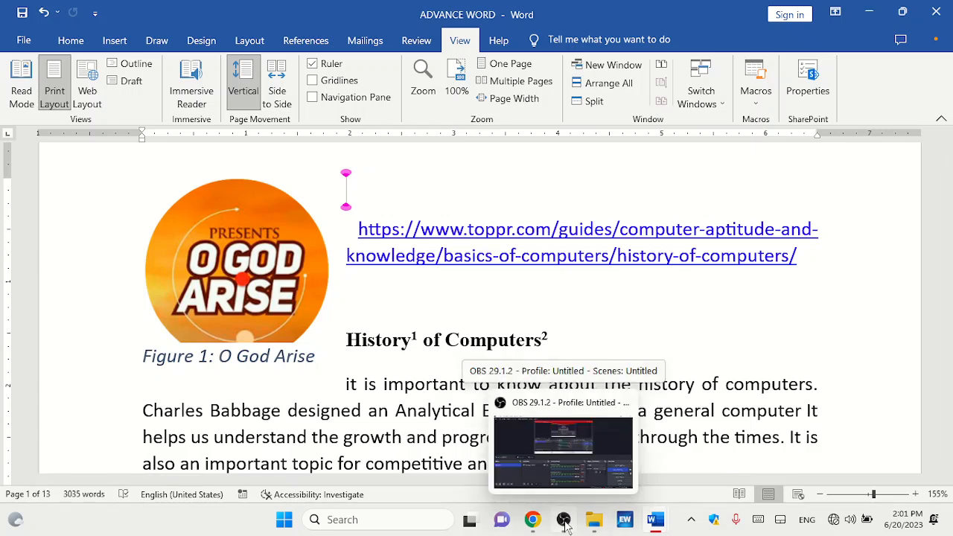